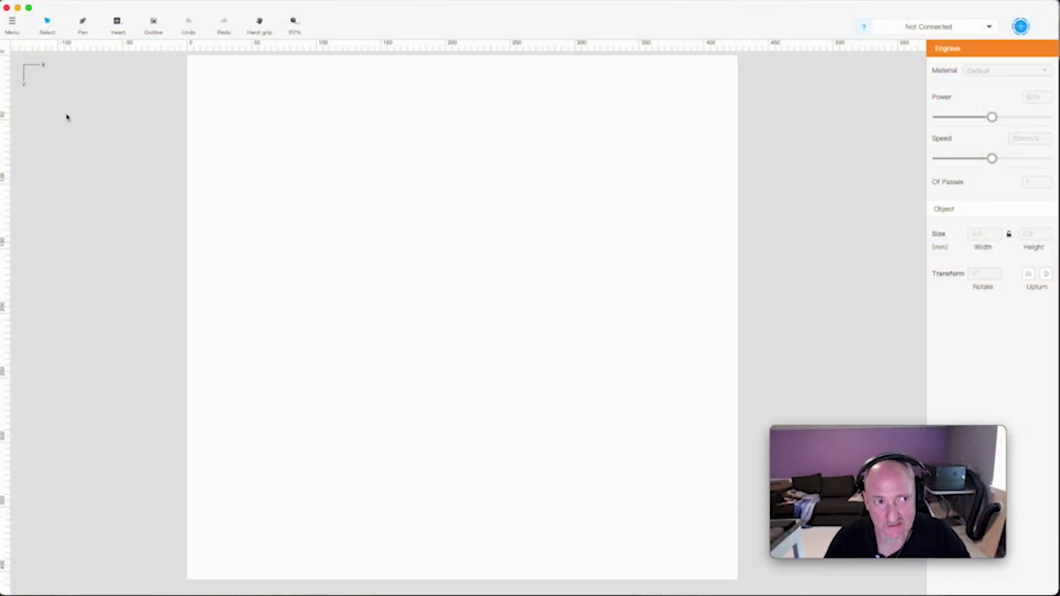
Draw a 10 × 10 mm square near the top left of the page and close the About window
{"action": "left_click", "coordinate": [118, 25]}
{"action": "left_click", "coordinate": [135, 78]}
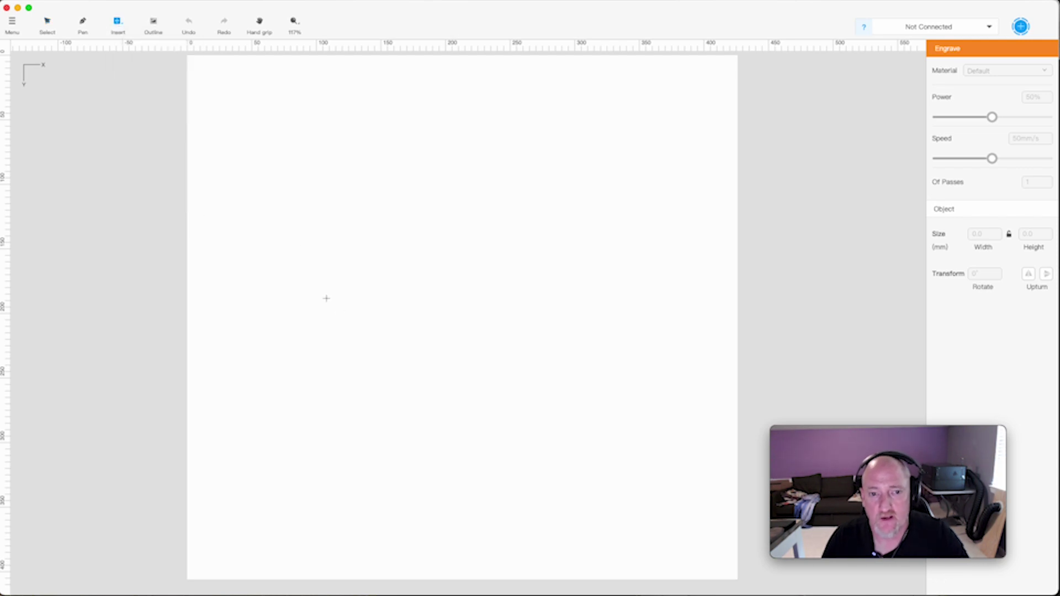
{"action": "left_click_drag", "start_coordinate": [315, 182], "coordinate": [314, 181]}
{"action": "left_click", "coordinate": [986, 234]}
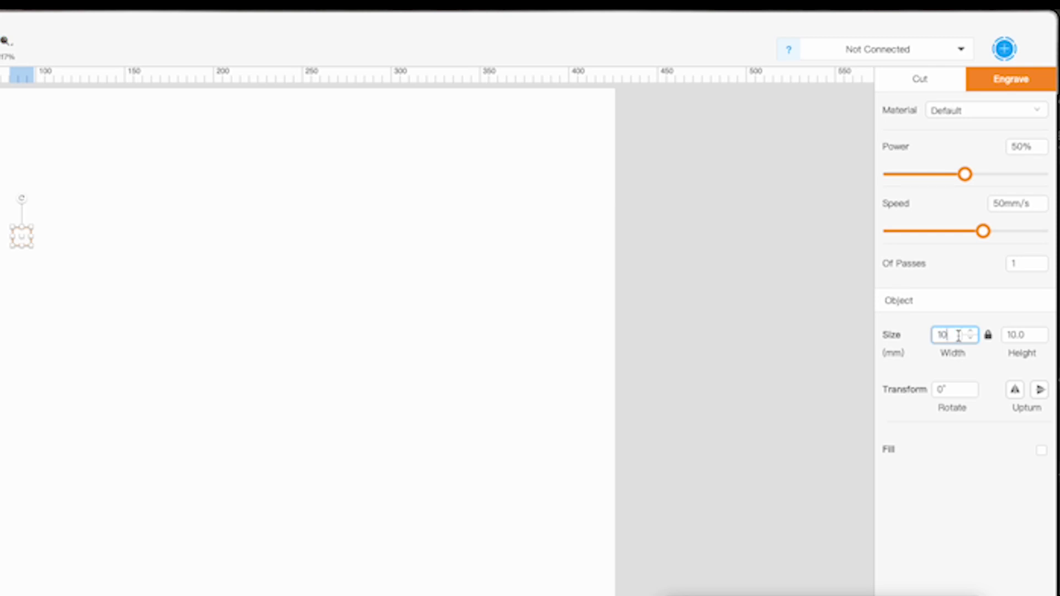
{"action": "left_click", "coordinate": [108, 345]}
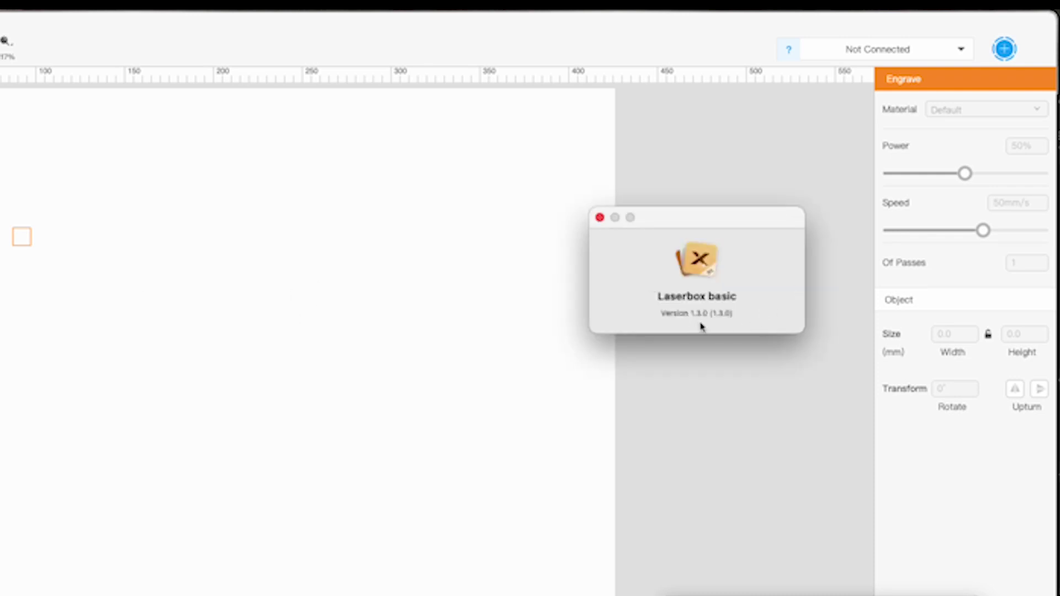
{"action": "left_click", "coordinate": [600, 217]}
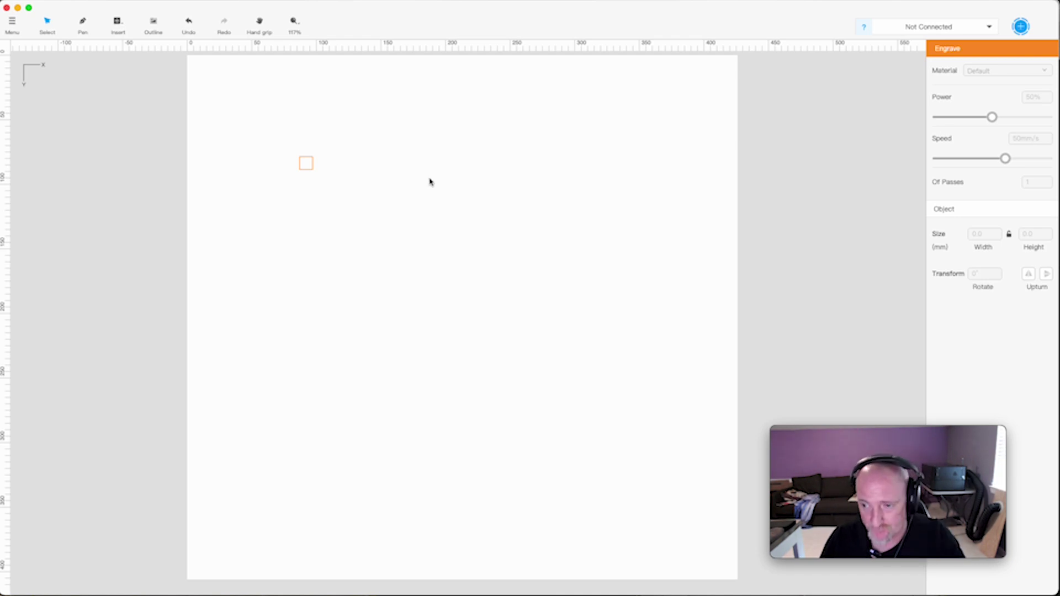
Fill the square solid and set its engrave speed to 180 mm/s at 50% power
{"action": "left_click", "coordinate": [301, 168]}
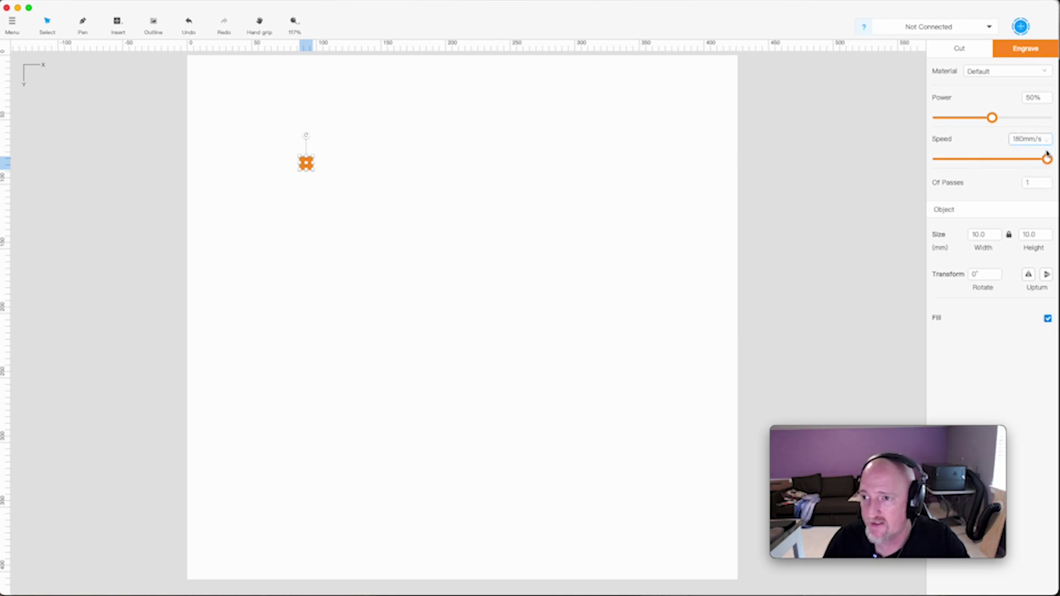
{"action": "left_click", "coordinate": [335, 190]}
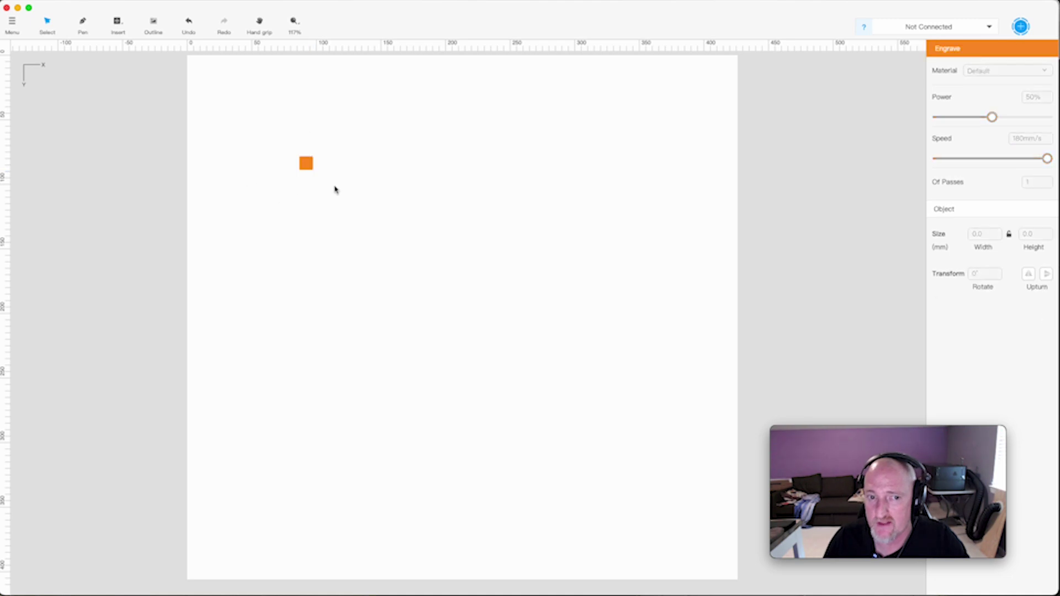
{"action": "left_click_drag", "start_coordinate": [284, 152], "coordinate": [344, 200]}
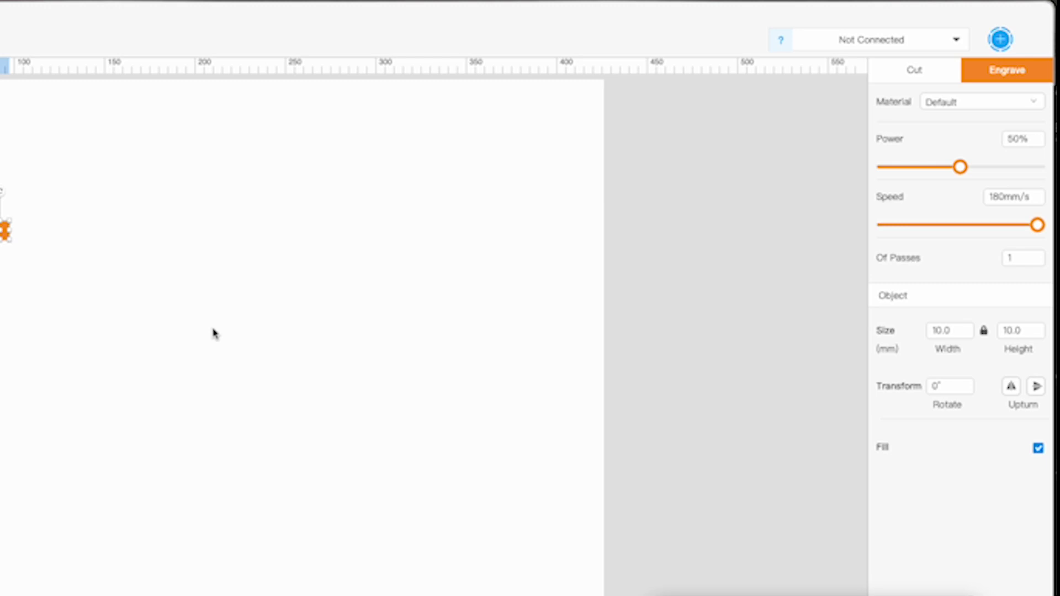
Set the square's engrave power to 10%
{"action": "scroll", "coordinate": [215, 334], "scroll_direction": "up", "scroll_amount": 3}
{"action": "scroll", "coordinate": [221, 331], "scroll_direction": "left", "scroll_amount": 5}
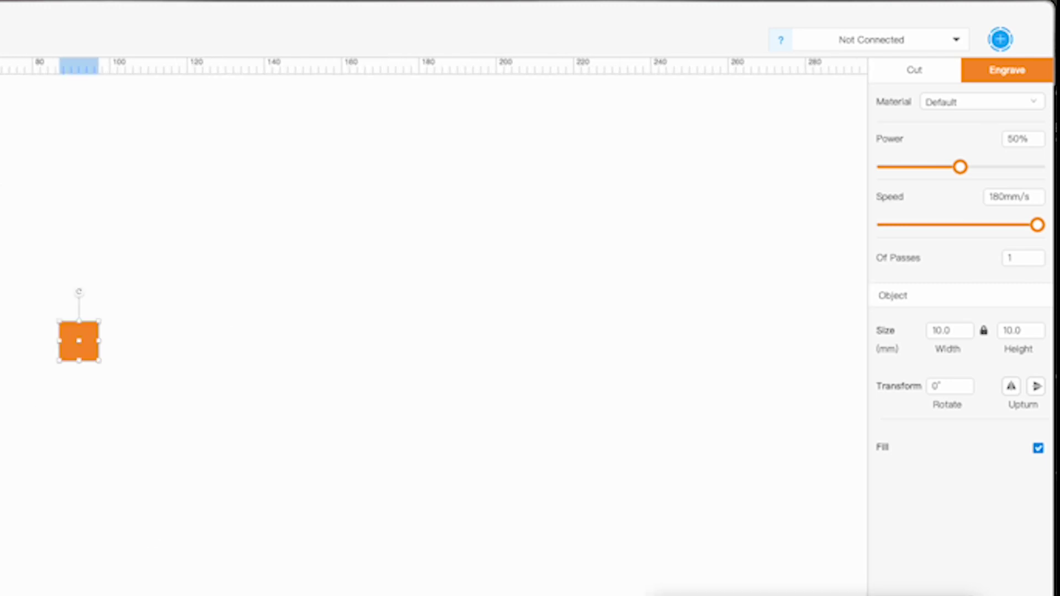
{"action": "scroll", "coordinate": [64, 464], "scroll_direction": "down", "scroll_amount": 2}
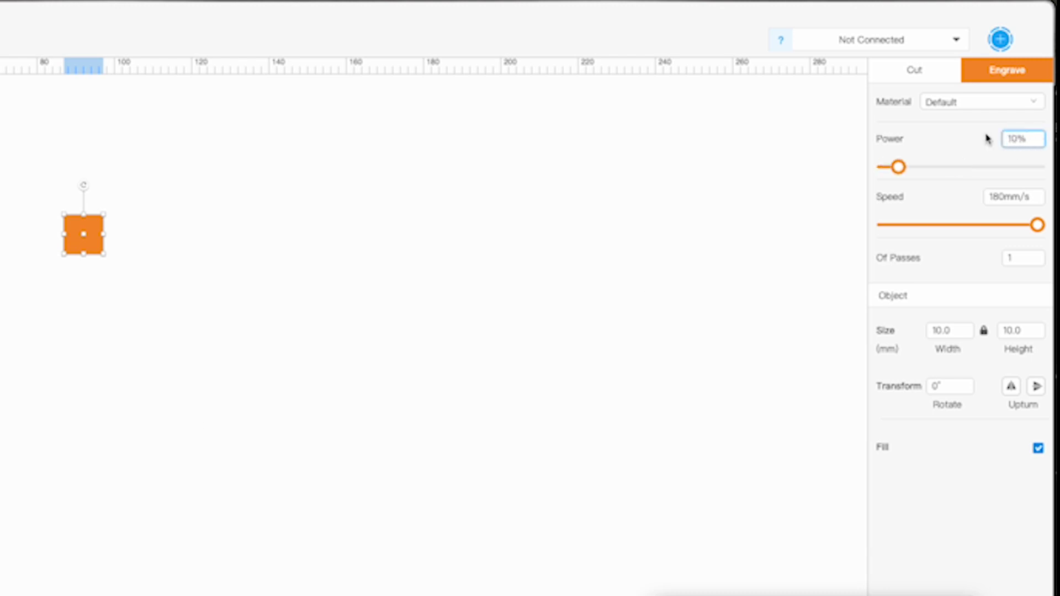
{"action": "key", "text": "Tab"}
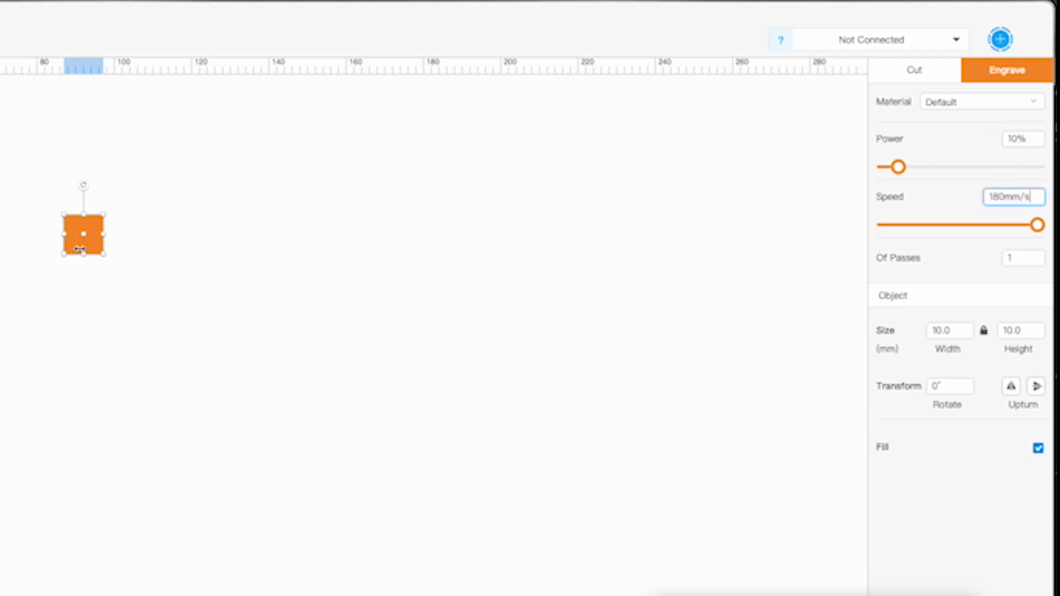
Duplicate the square downward into a column of ten evenly spaced squares
{"action": "left_click_drag", "start_coordinate": [84, 235], "coordinate": [102, 214]}
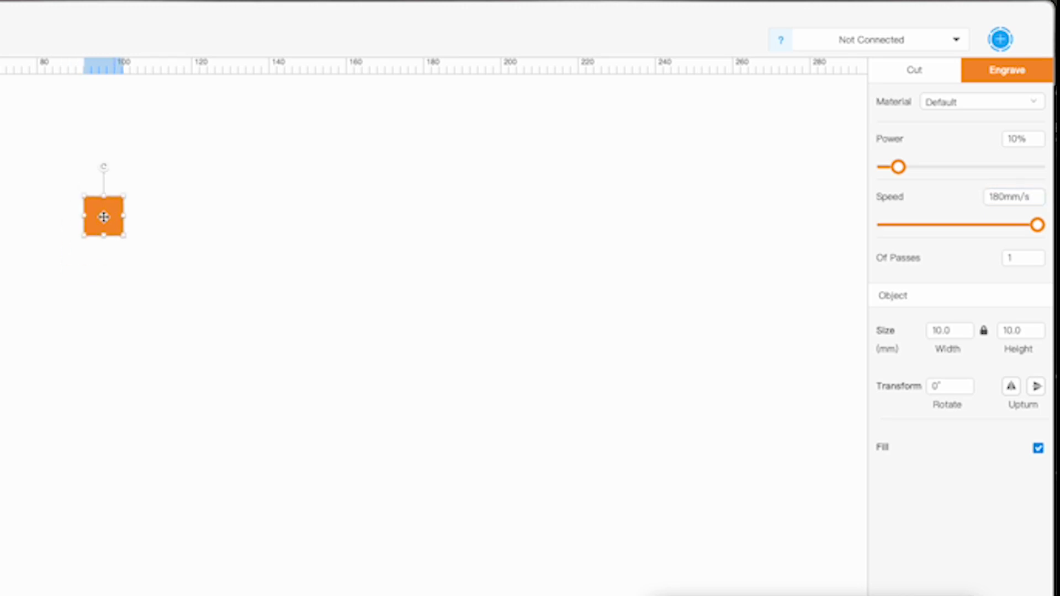
{"action": "left_click_drag", "start_coordinate": [105, 216], "coordinate": [104, 267]}
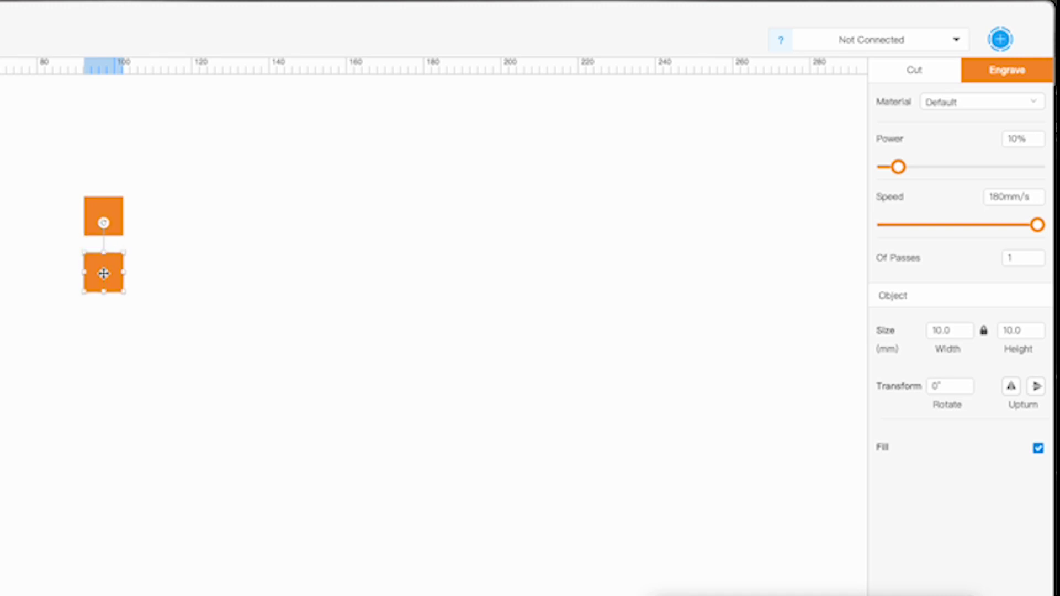
{"action": "left_click_drag", "start_coordinate": [104, 272], "coordinate": [104, 325]}
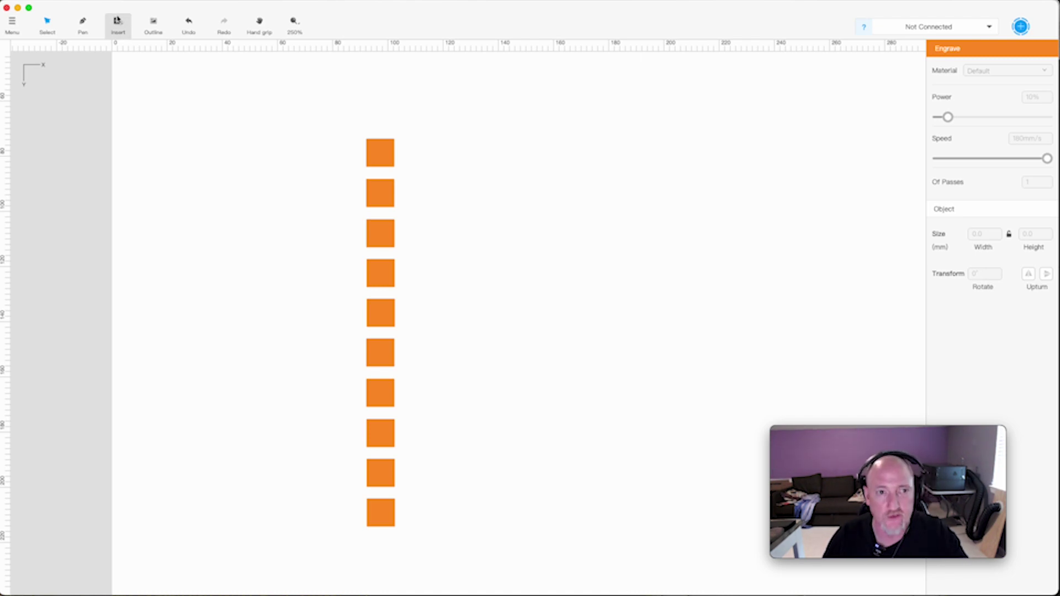
Add a '180' text label left of the top square and copy it beside all ten squares
{"action": "left_click", "coordinate": [118, 25]}
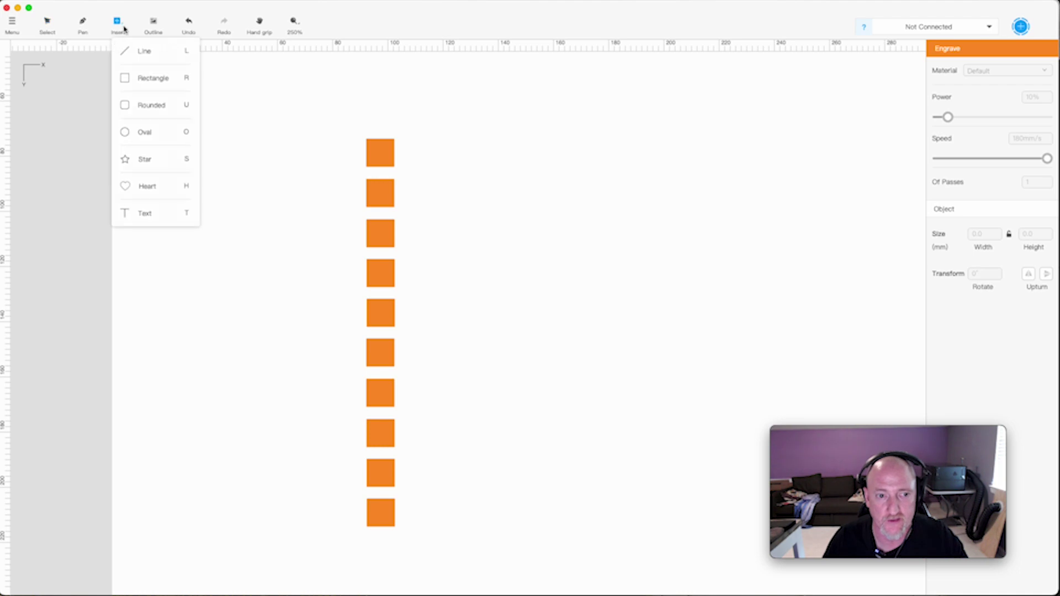
{"action": "left_click", "coordinate": [130, 214]}
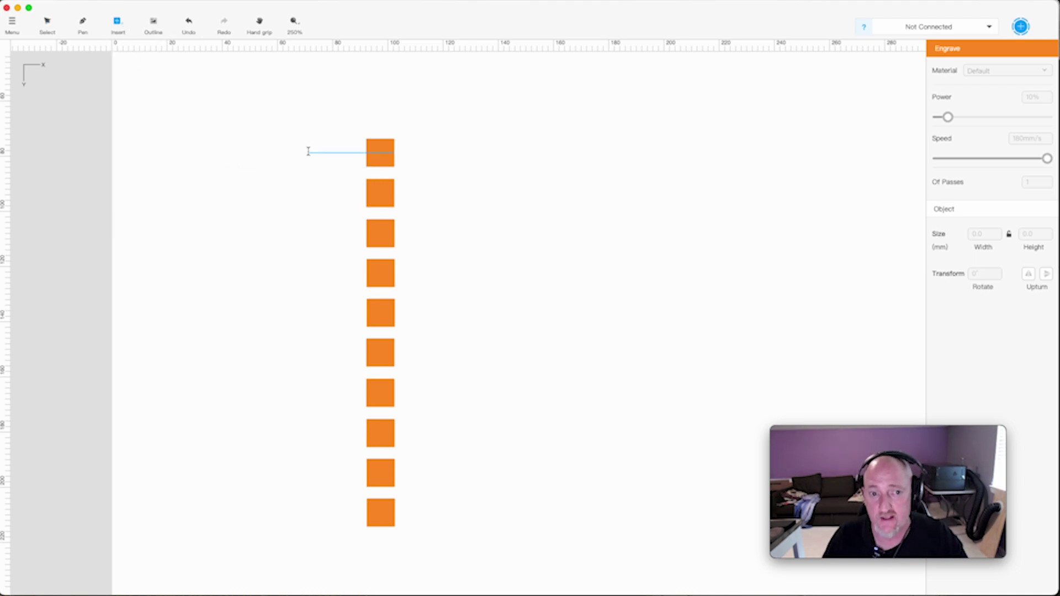
{"action": "left_click", "coordinate": [318, 151]}
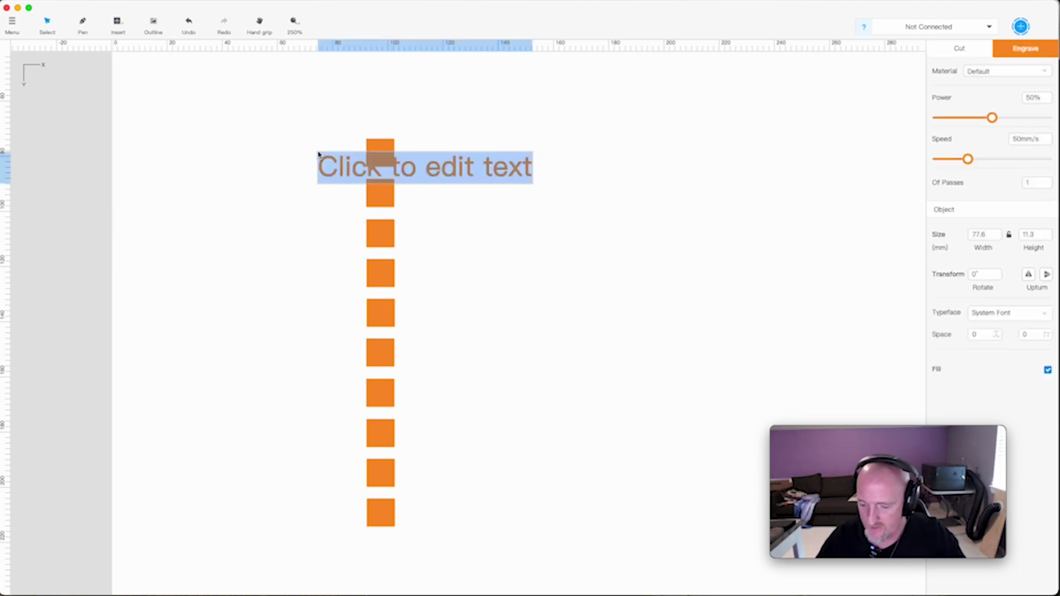
{"action": "type", "text": "180"}
{"action": "left_click_drag", "start_coordinate": [428, 168], "coordinate": [335, 157]}
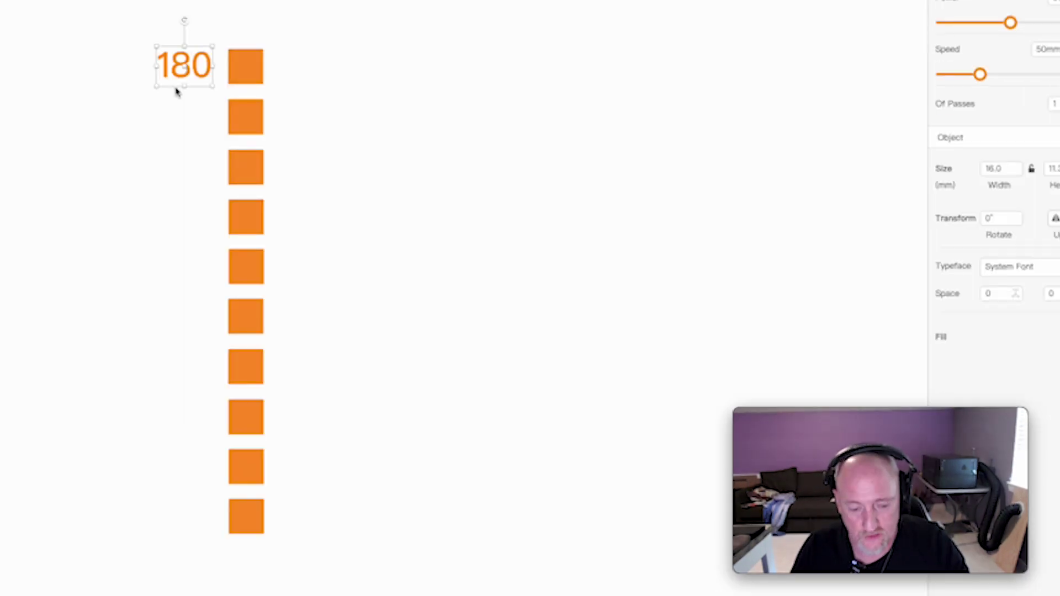
{"action": "left_click_drag", "start_coordinate": [182, 67], "coordinate": [194, 268]}
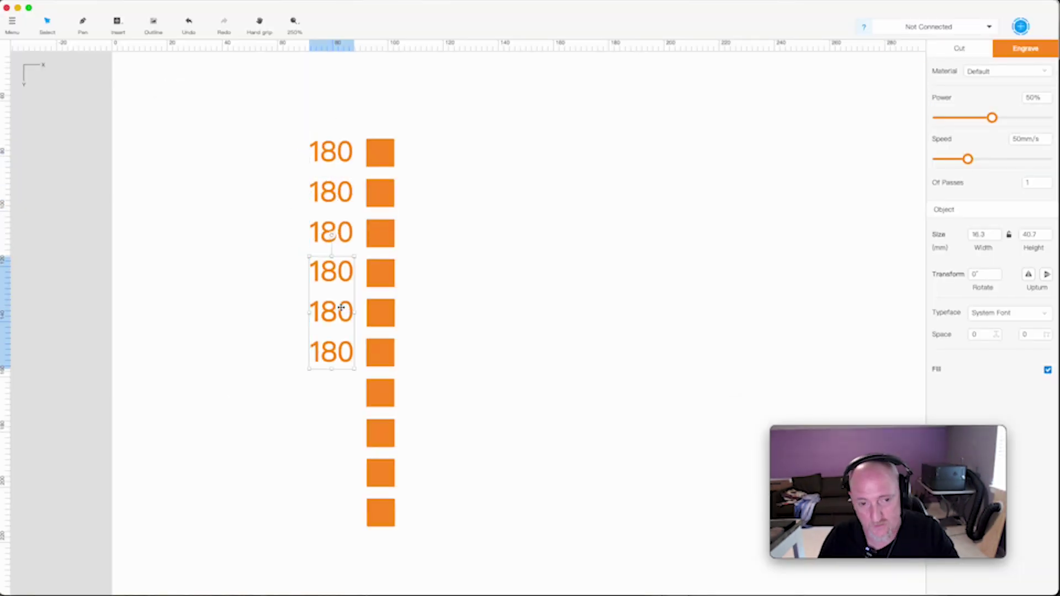
{"action": "left_click_drag", "start_coordinate": [342, 307], "coordinate": [343, 514]}
{"action": "left_click", "coordinate": [331, 194]}
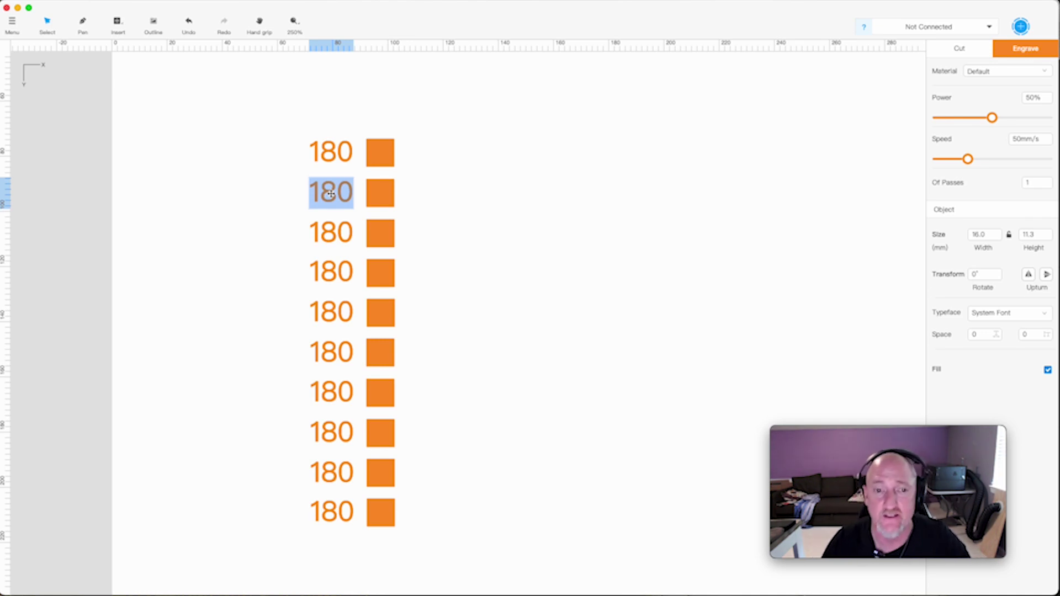
Relabel the second row 162 and set its square's engrave speed to 162 mm/s
{"action": "type", "text": "162"}
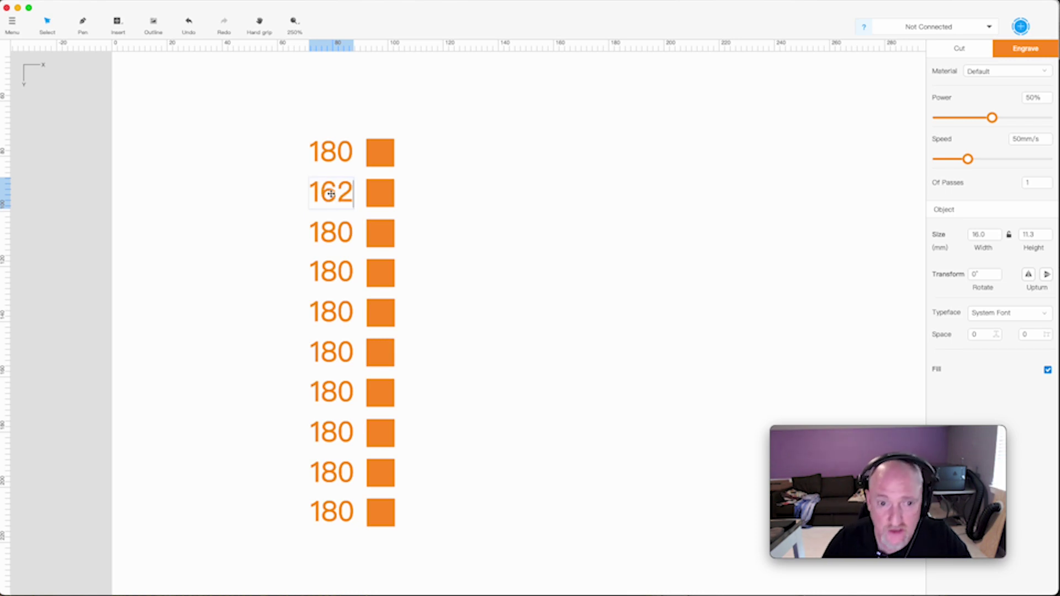
{"action": "left_click", "coordinate": [383, 191]}
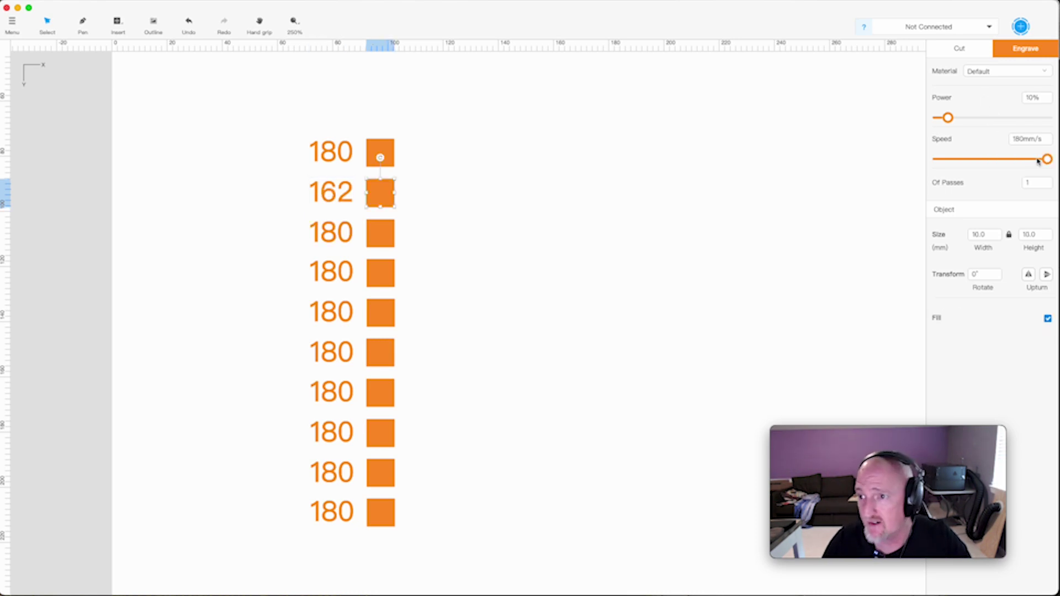
{"action": "double_click", "coordinate": [1019, 139]}
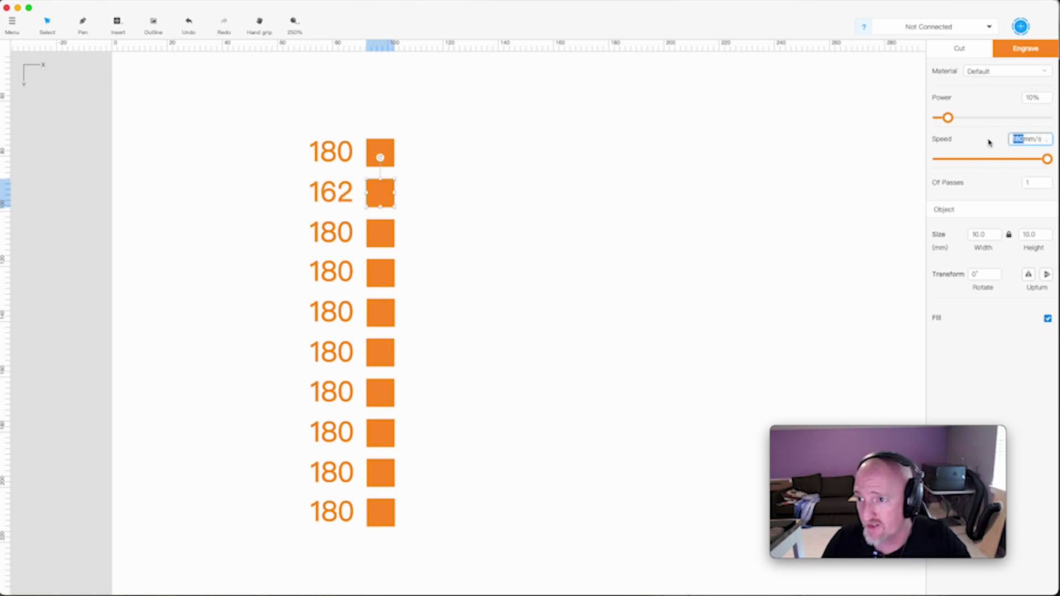
{"action": "type", "text": "162"}
{"action": "left_click", "coordinate": [732, 207]}
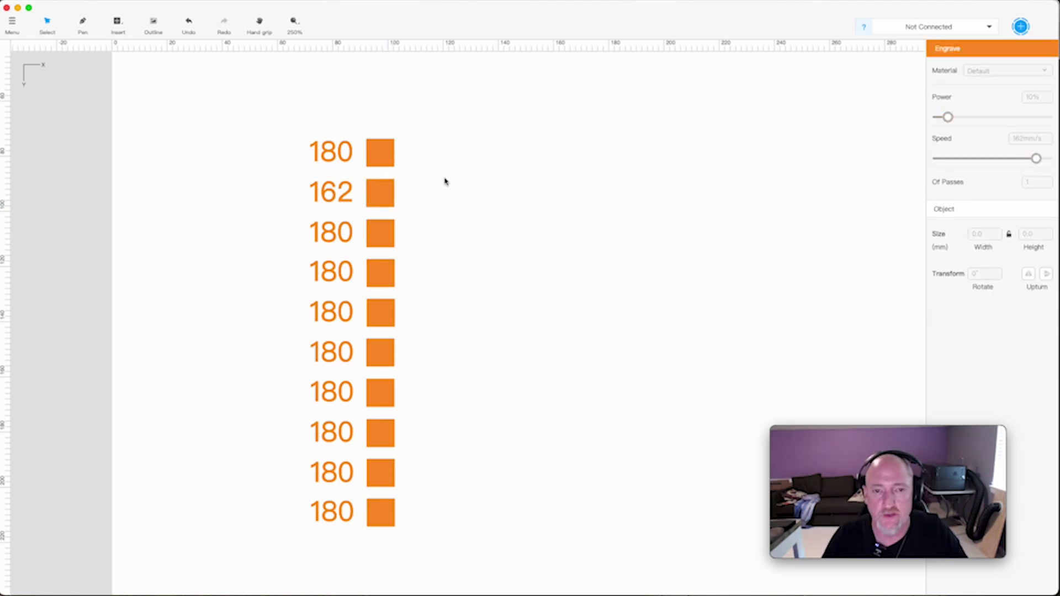
{"action": "left_click", "coordinate": [388, 150]}
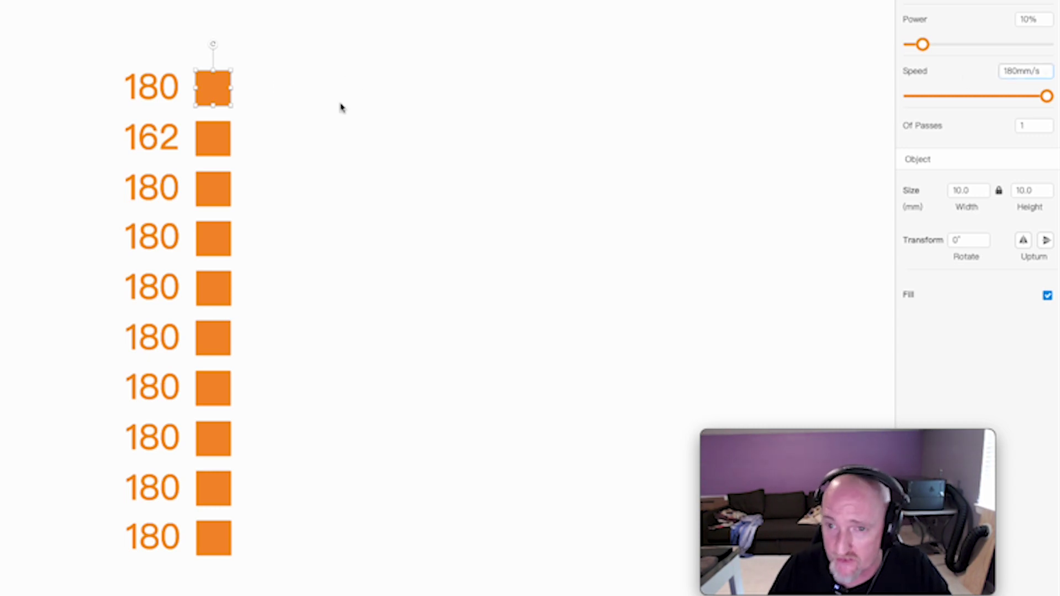
{"action": "left_click", "coordinate": [214, 140]}
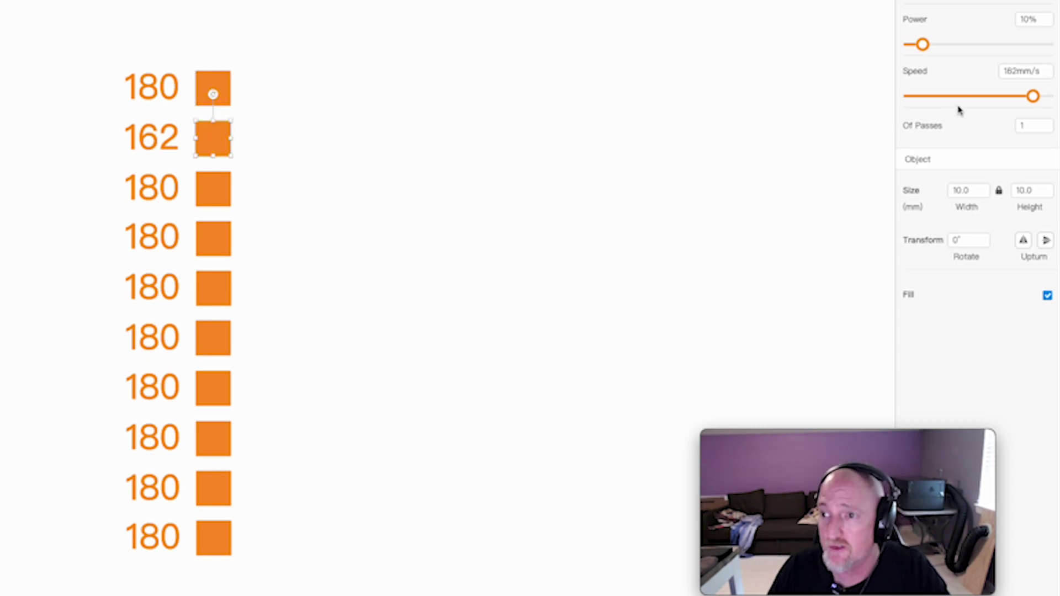
Relabel the third row 144 and update its square's engrave speed to match
{"action": "left_click", "coordinate": [144, 188]}
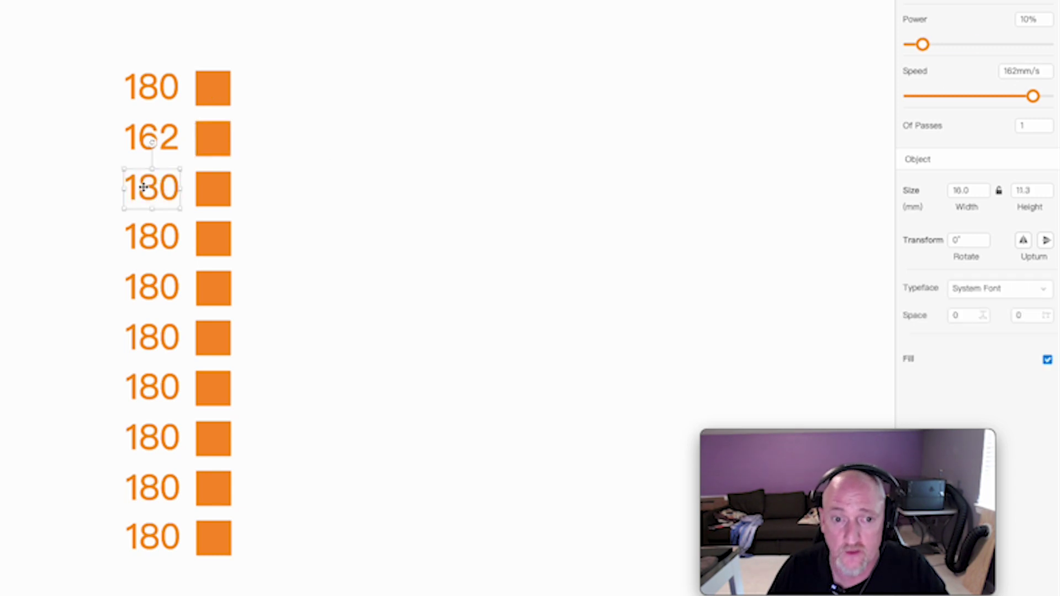
{"action": "double_click", "coordinate": [143, 188]}
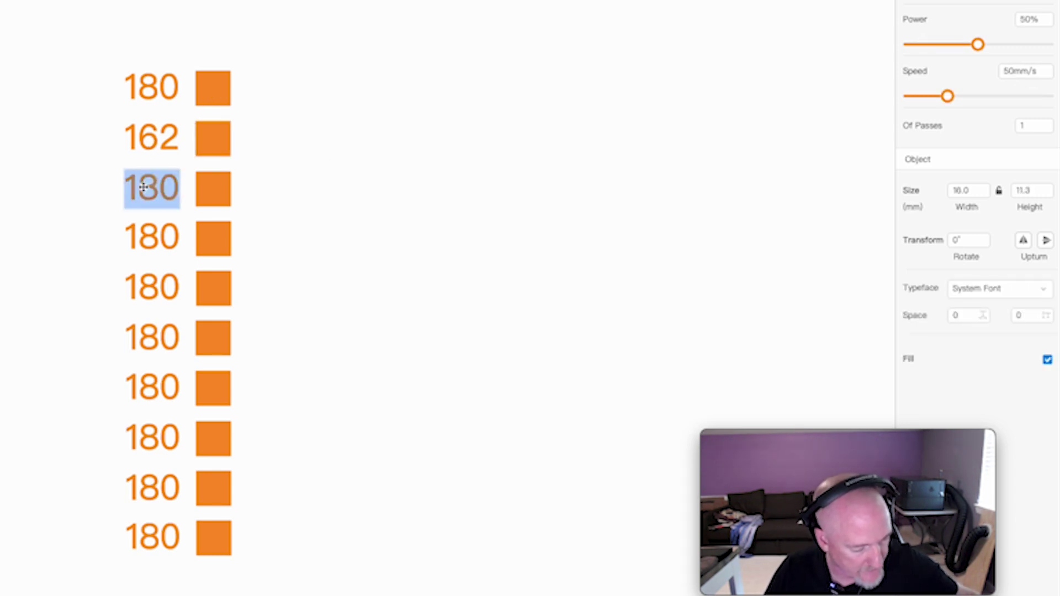
{"action": "type", "text": "144"}
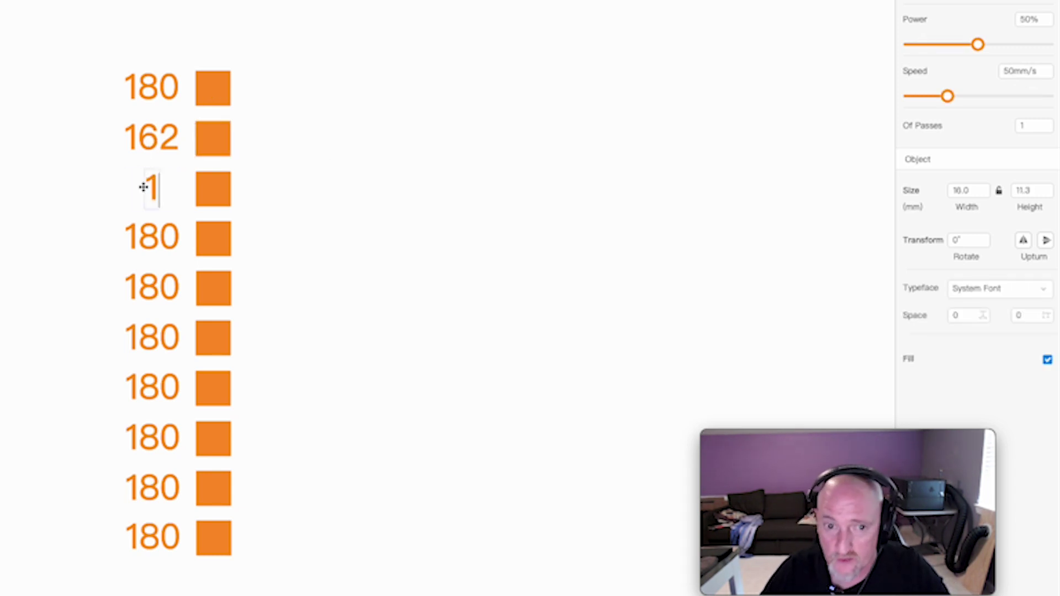
{"action": "left_click", "coordinate": [211, 189]}
{"action": "double_click", "coordinate": [1021, 73]}
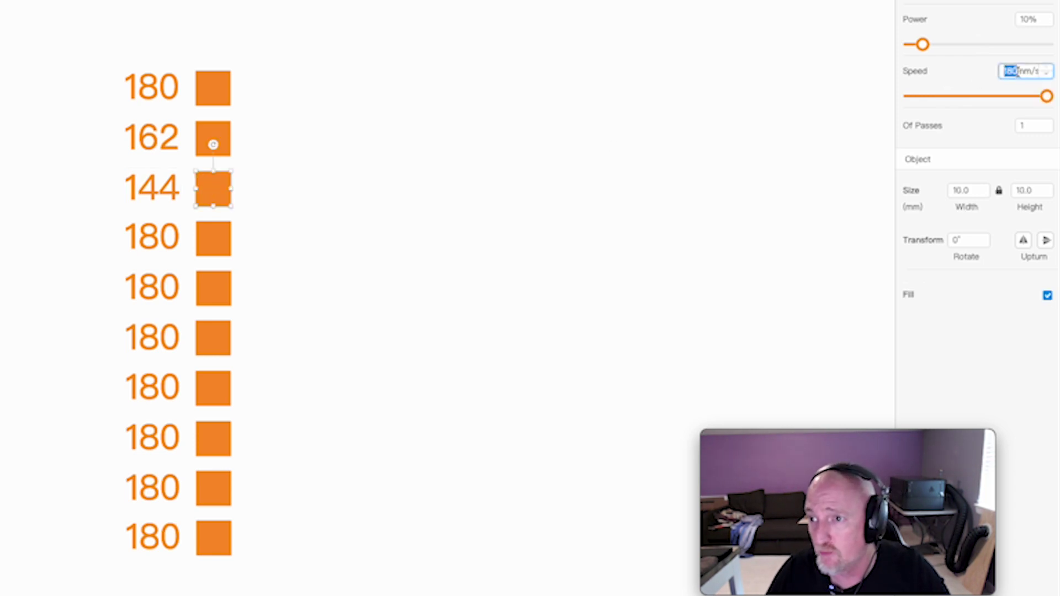
{"action": "left_click_drag", "start_coordinate": [1020, 73], "coordinate": [963, 71]}
Relabel rows four to seven as 126, 108, 90 and 72, adjusting their squares' speeds
{"action": "double_click", "coordinate": [151, 236]}
{"action": "type", "text": "126"}
{"action": "left_click", "coordinate": [212, 237]}
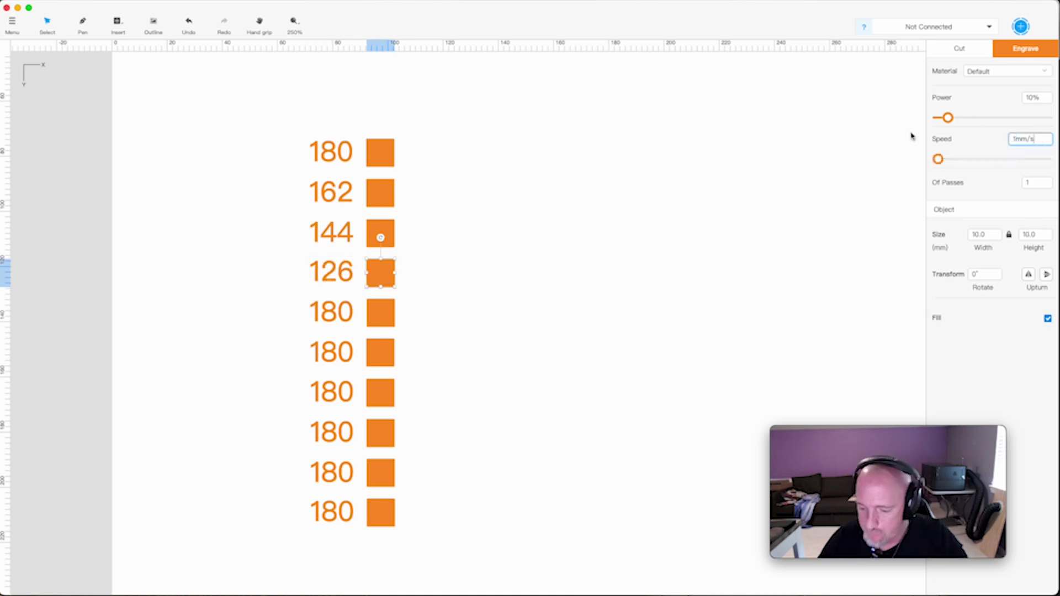
{"action": "double_click", "coordinate": [151, 287]}
{"action": "type", "text": "108"}
{"action": "left_click", "coordinate": [209, 285]}
{"action": "double_click", "coordinate": [331, 351]}
{"action": "type", "text": "90"}
{"action": "left_click", "coordinate": [380, 352]}
{"action": "double_click", "coordinate": [332, 392]}
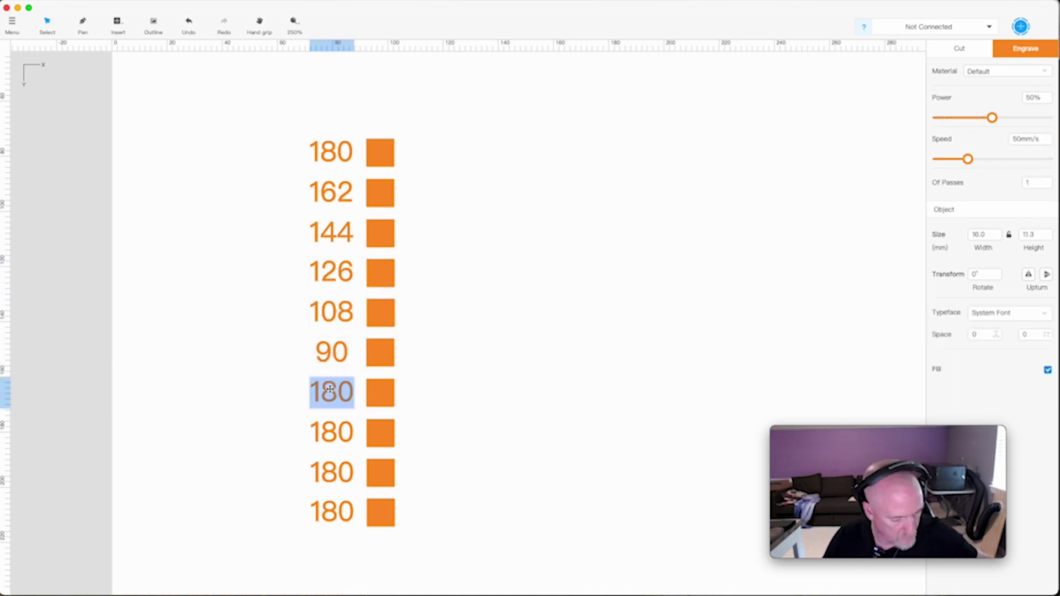
{"action": "type", "text": "72"}
{"action": "left_click", "coordinate": [380, 392]}
{"action": "left_click_drag", "start_coordinate": [1044, 139], "coordinate": [958, 140]}
{"action": "type", "text": "72"}
Relabel the last three rows 54, 36 and 18, setting the bottom square's speed to 18 mm/s
{"action": "double_click", "coordinate": [332, 432]}
{"action": "type", "text": "54"}
{"action": "double_click", "coordinate": [331, 472]}
{"action": "type", "text": "36"}
{"action": "double_click", "coordinate": [331, 512]}
{"action": "type", "text": "18"}
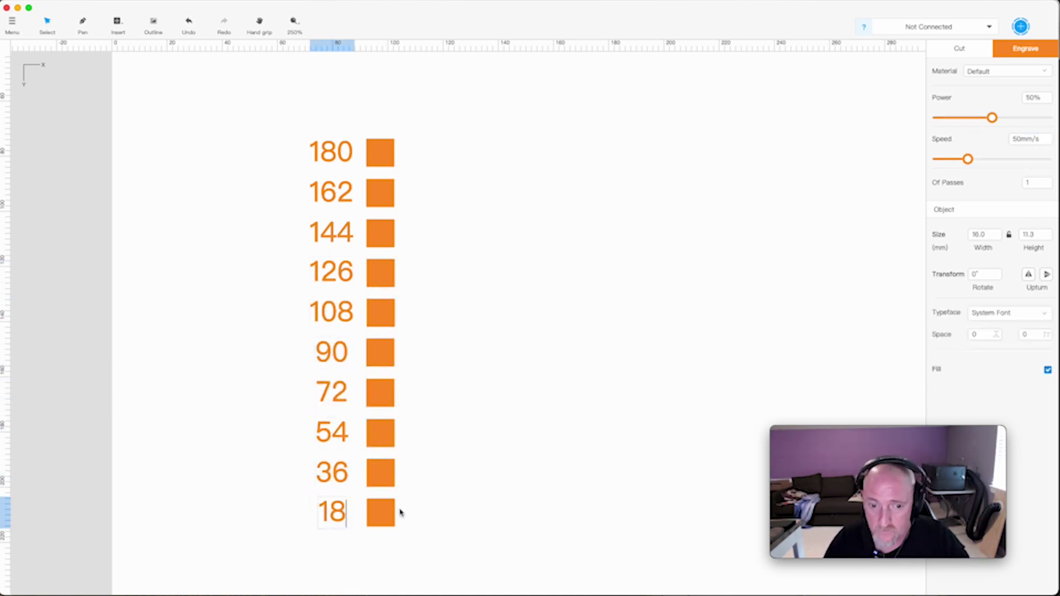
{"action": "left_click", "coordinate": [380, 513]}
{"action": "type", "text": "18"}
{"action": "left_click", "coordinate": [224, 283]}
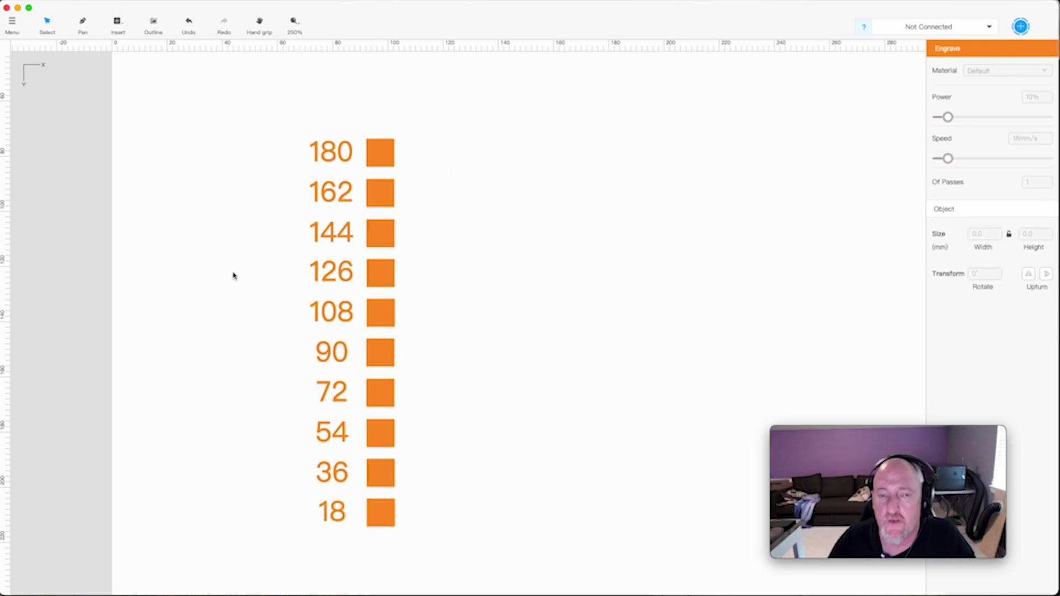
Verify each square's speed matches its row label, from 180 down to 18
{"action": "left_click", "coordinate": [388, 144]}
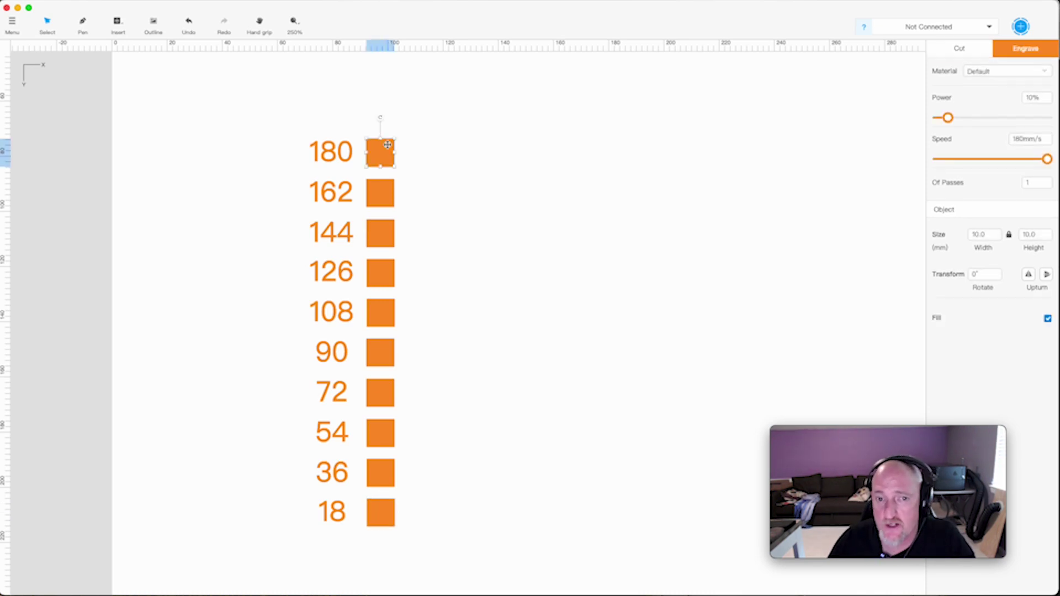
{"action": "left_click", "coordinate": [379, 202]}
{"action": "left_click", "coordinate": [379, 231]}
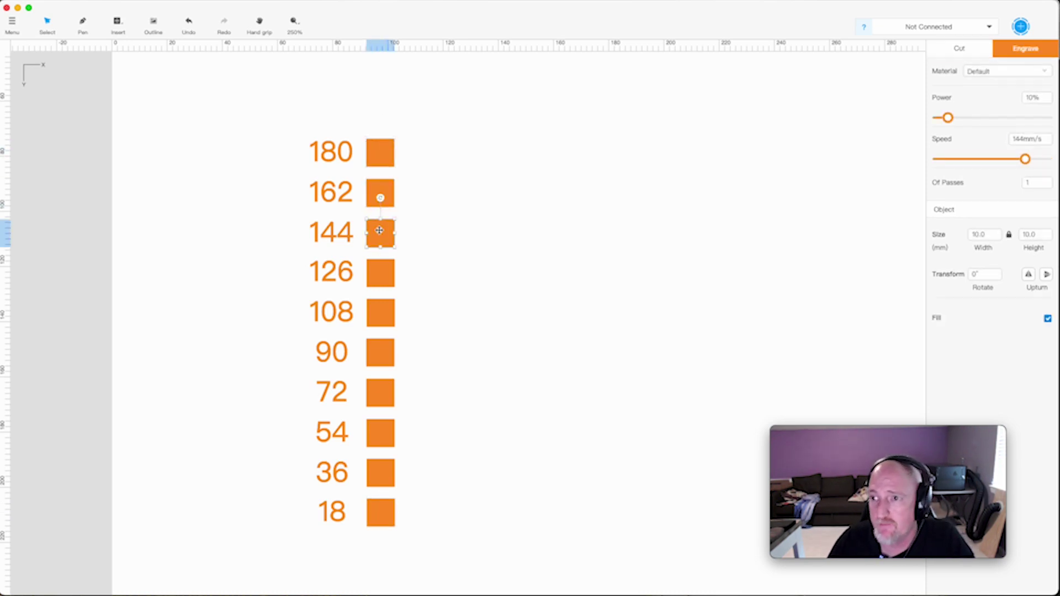
{"action": "left_click", "coordinate": [379, 277]}
{"action": "left_click", "coordinate": [376, 310]}
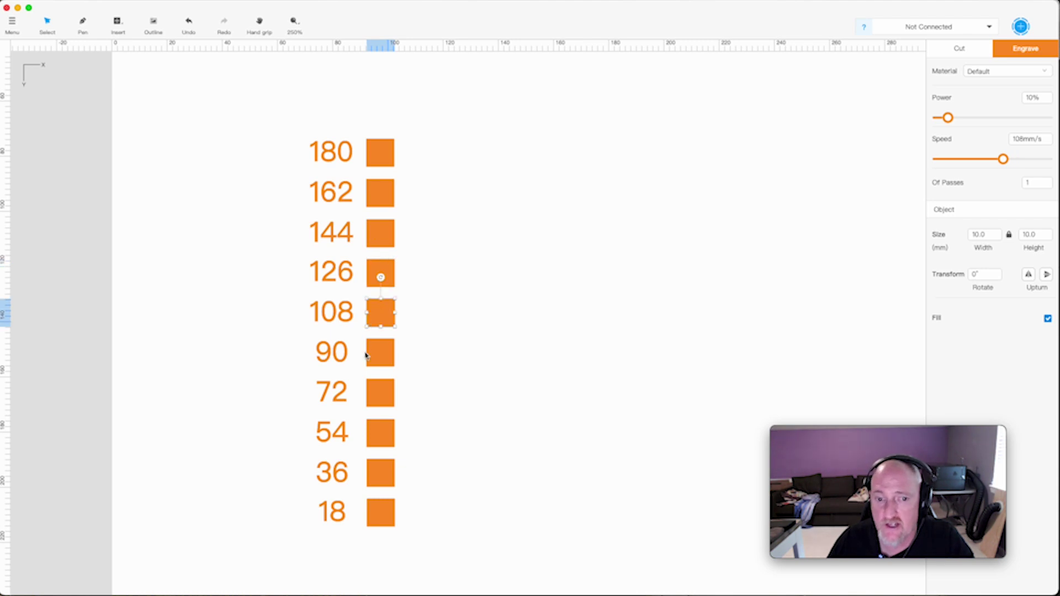
{"action": "left_click", "coordinate": [378, 351]}
{"action": "left_click", "coordinate": [380, 512]}
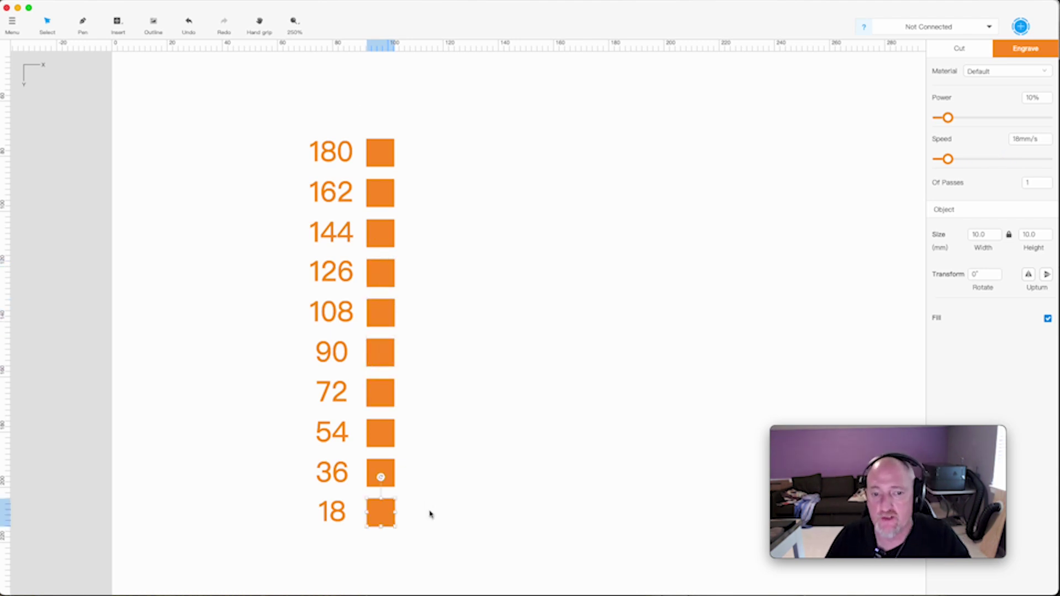
Copy the column of squares rightward into ten columns, forming a 10 × 10 grid
{"action": "left_click_drag", "start_coordinate": [390, 101], "coordinate": [403, 538]}
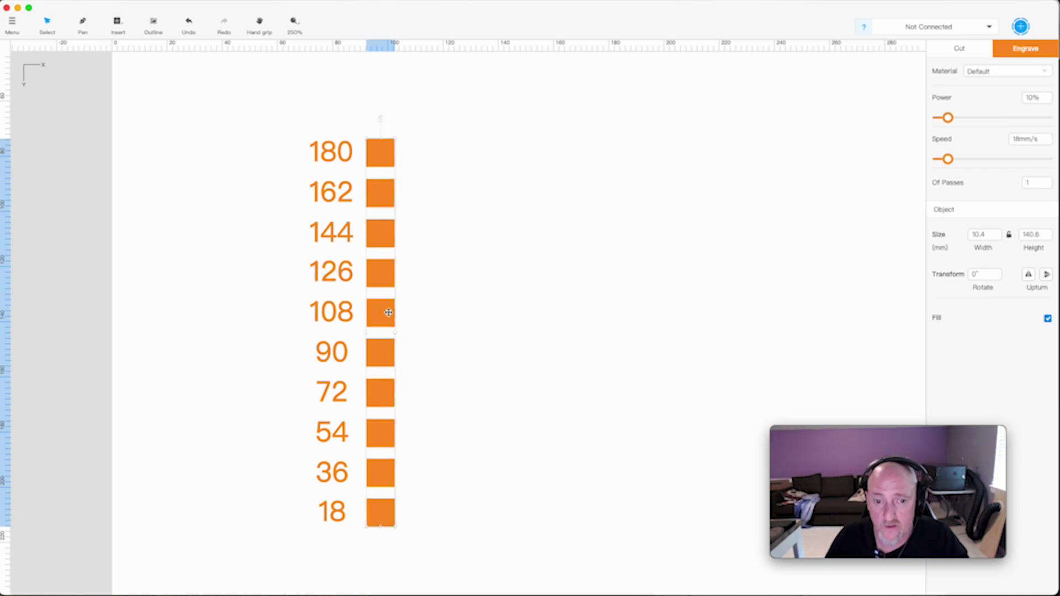
{"action": "left_click_drag", "start_coordinate": [388, 312], "coordinate": [426, 314]}
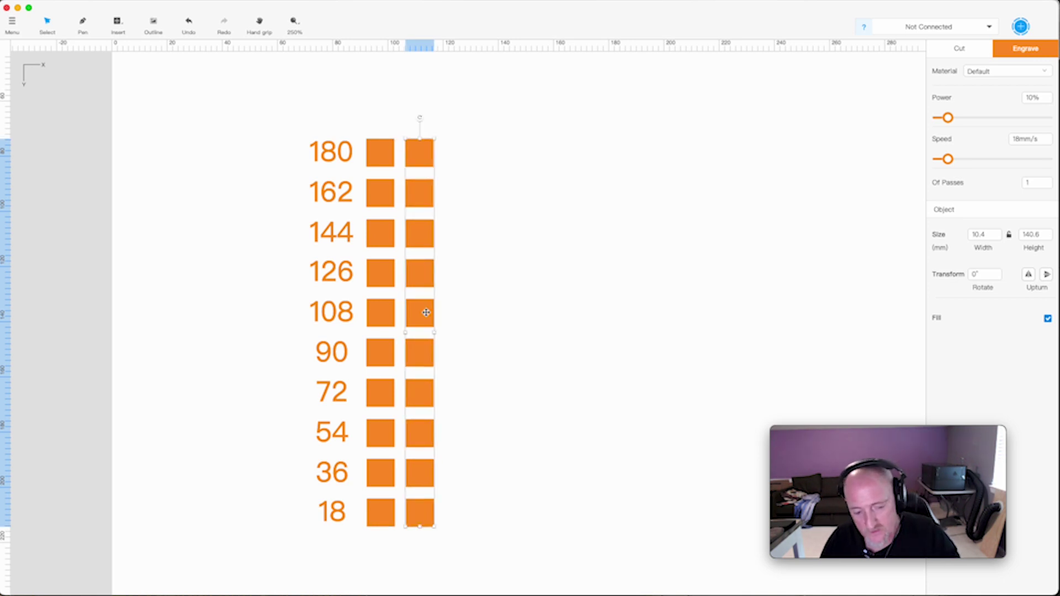
{"action": "left_click_drag", "start_coordinate": [424, 307], "coordinate": [463, 308]}
{"action": "left_click_drag", "start_coordinate": [463, 308], "coordinate": [703, 320]}
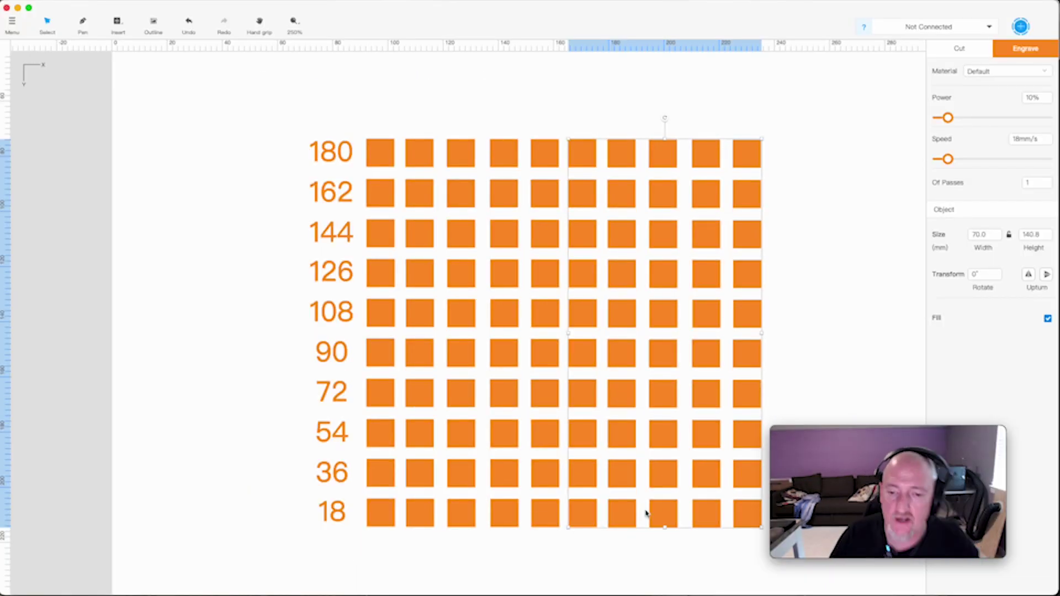
{"action": "left_click_drag", "start_coordinate": [836, 339], "coordinate": [770, 355]}
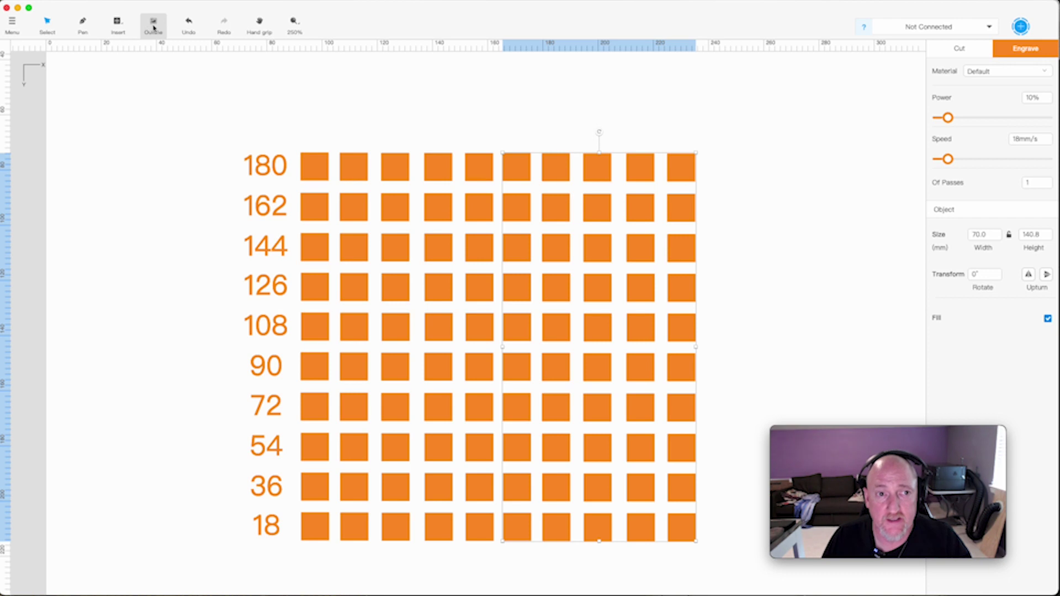
{"action": "left_click", "coordinate": [118, 26]}
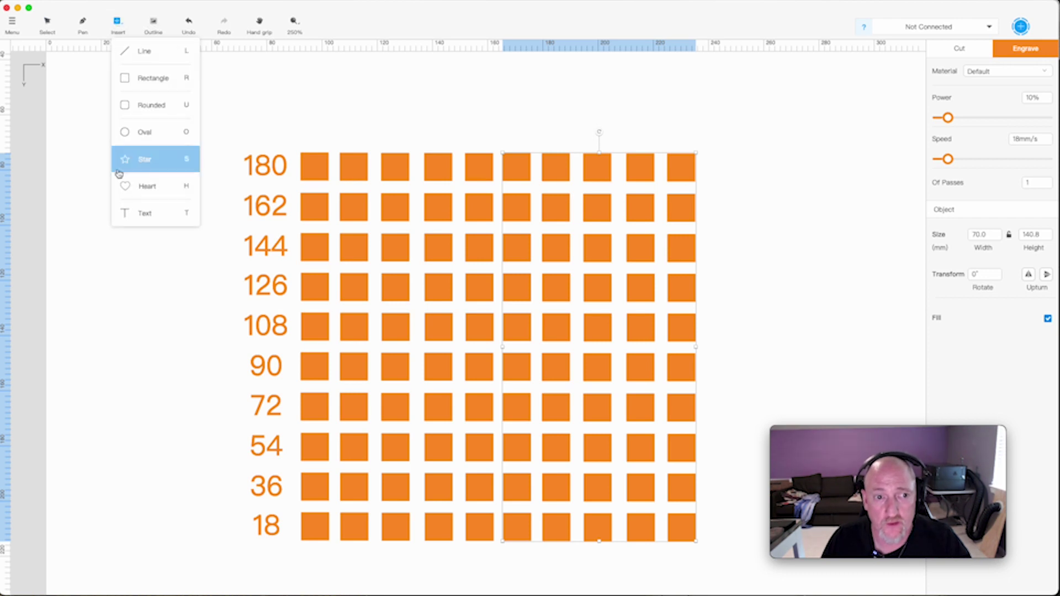
Add a '10' text label above the first column and copy it over every column
{"action": "left_click", "coordinate": [147, 215]}
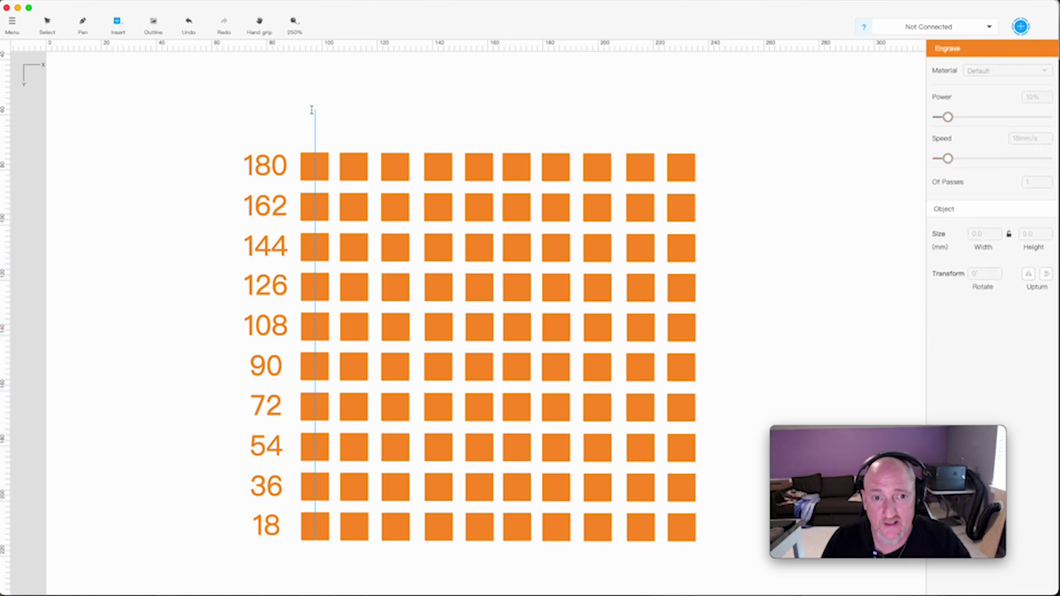
{"action": "left_click", "coordinate": [313, 138]}
{"action": "type", "text": "10"}
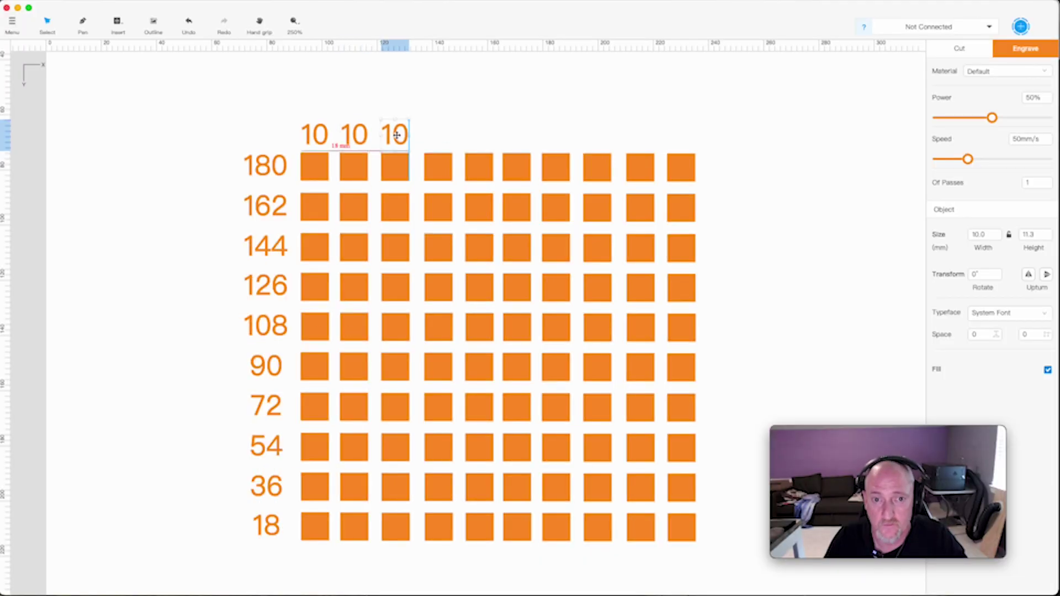
{"action": "left_click_drag", "start_coordinate": [396, 135], "coordinate": [516, 136]}
{"action": "left_click_drag", "start_coordinate": [517, 135], "coordinate": [681, 136]}
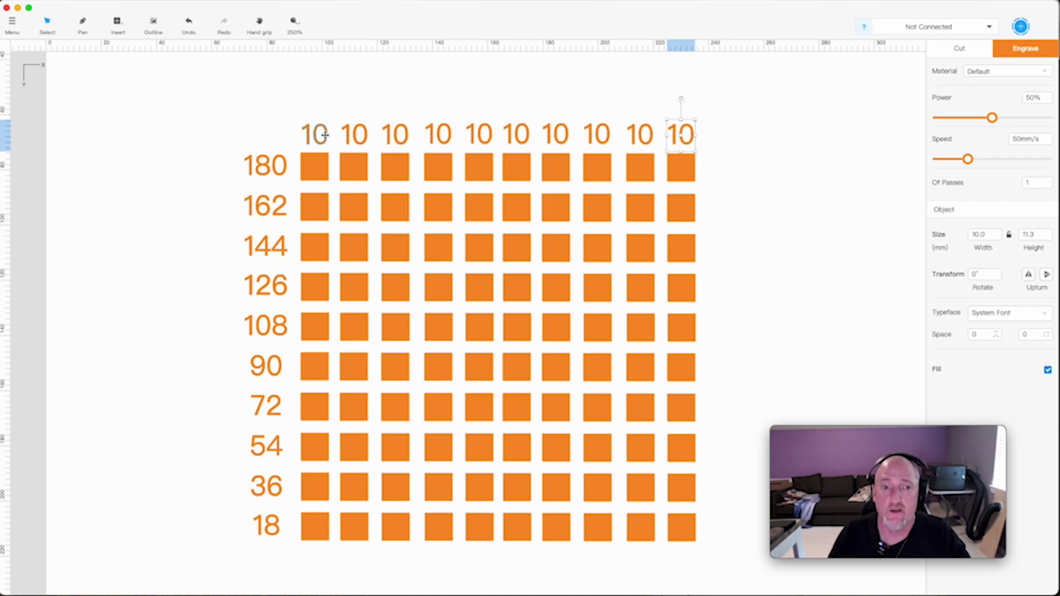
{"action": "left_click", "coordinate": [319, 167]}
{"action": "left_click", "coordinate": [353, 141]}
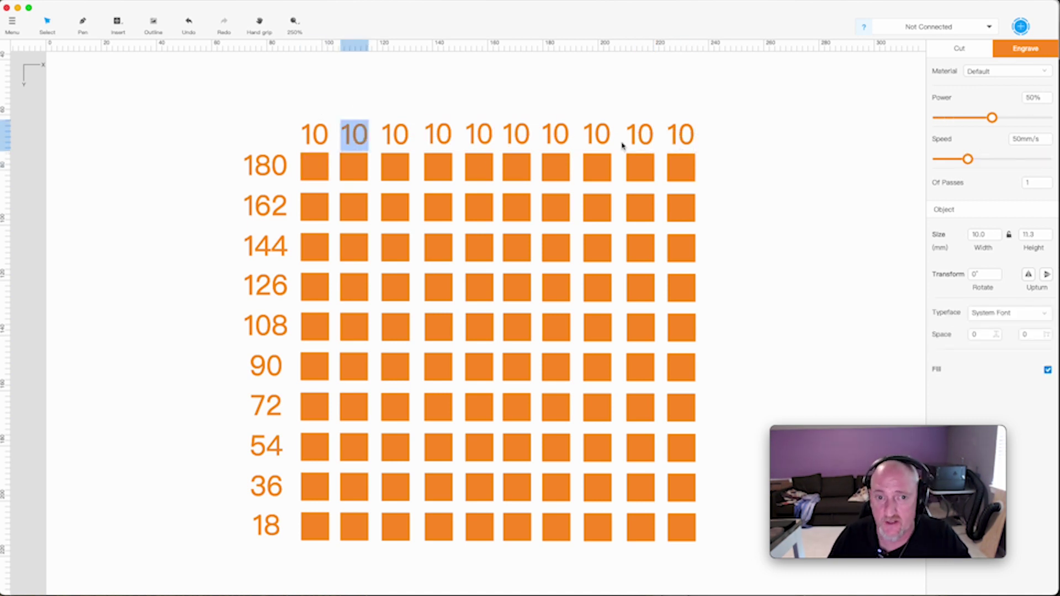
Label the second column 20 with 20% power, then label the third column 30
{"action": "type", "text": "20"}
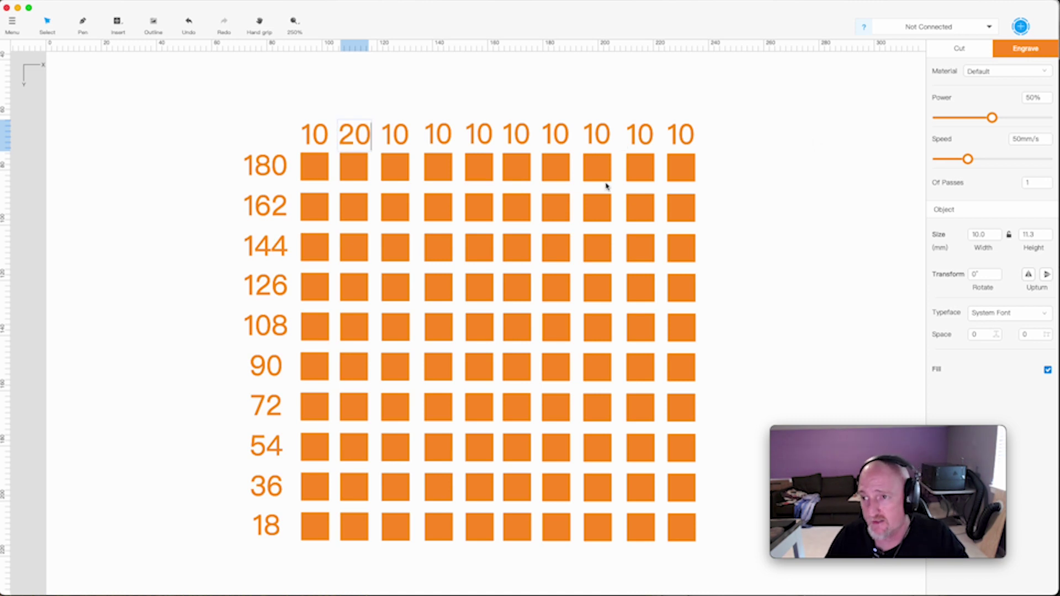
{"action": "left_click_drag", "start_coordinate": [349, 566], "coordinate": [356, 142]}
{"action": "double_click", "coordinate": [1033, 98]}
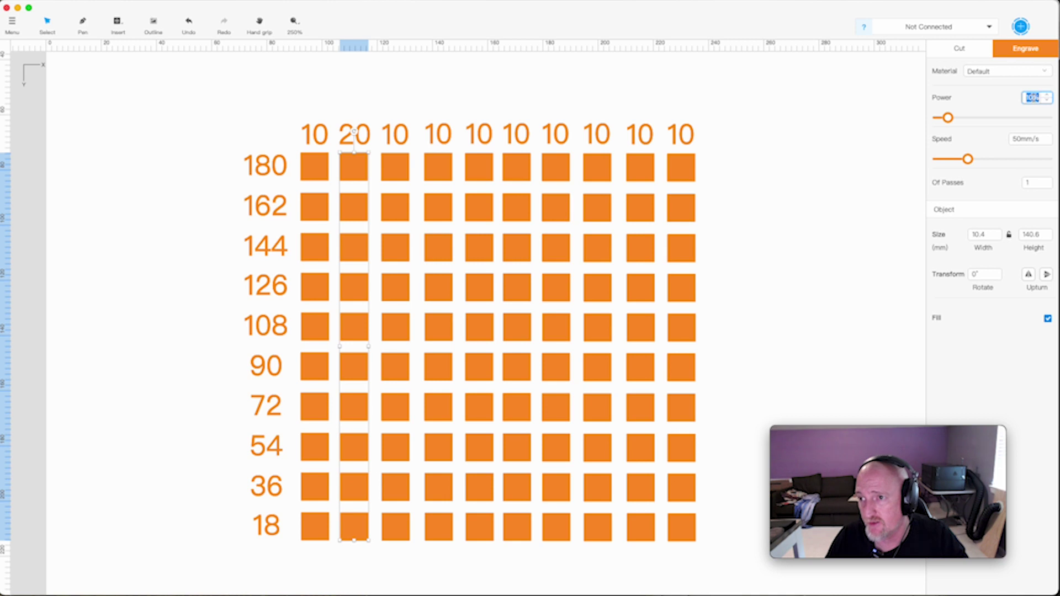
{"action": "left_click_drag", "start_coordinate": [1033, 98], "coordinate": [987, 98]}
{"action": "type", "text": "20"}
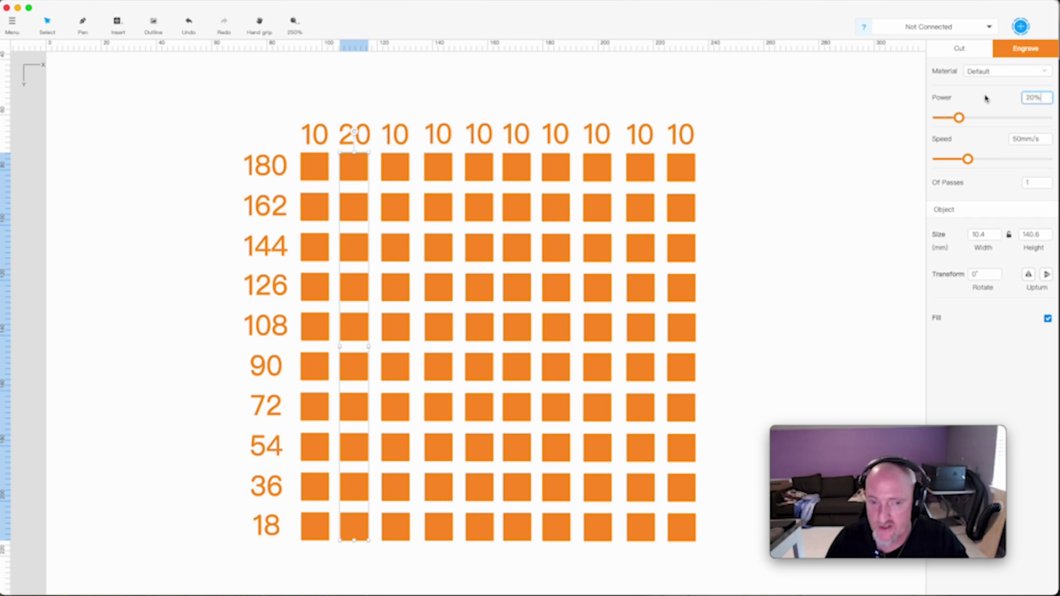
{"action": "left_click", "coordinate": [395, 132]}
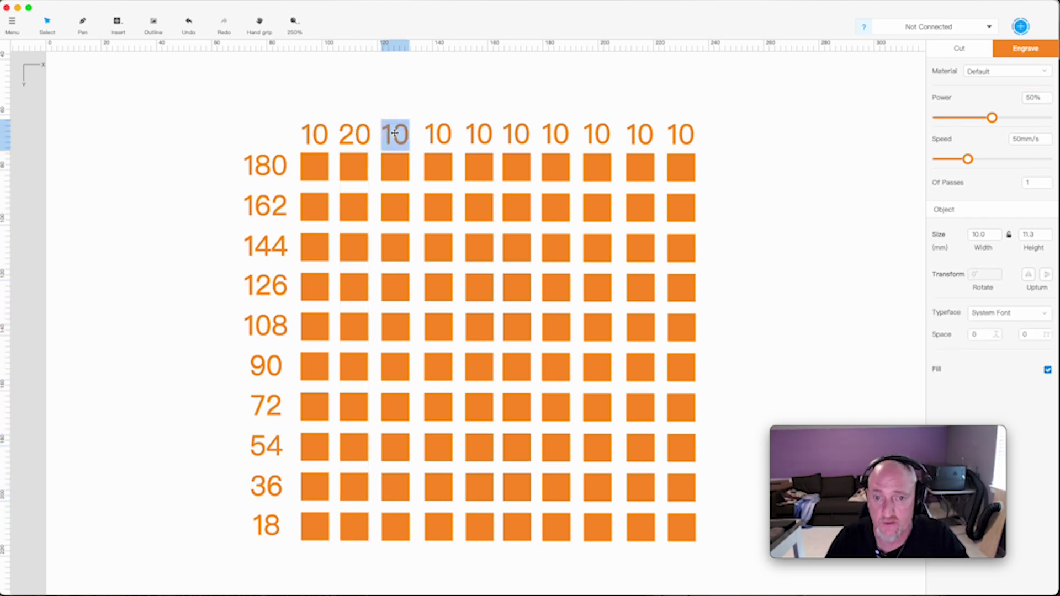
{"action": "type", "text": "30"}
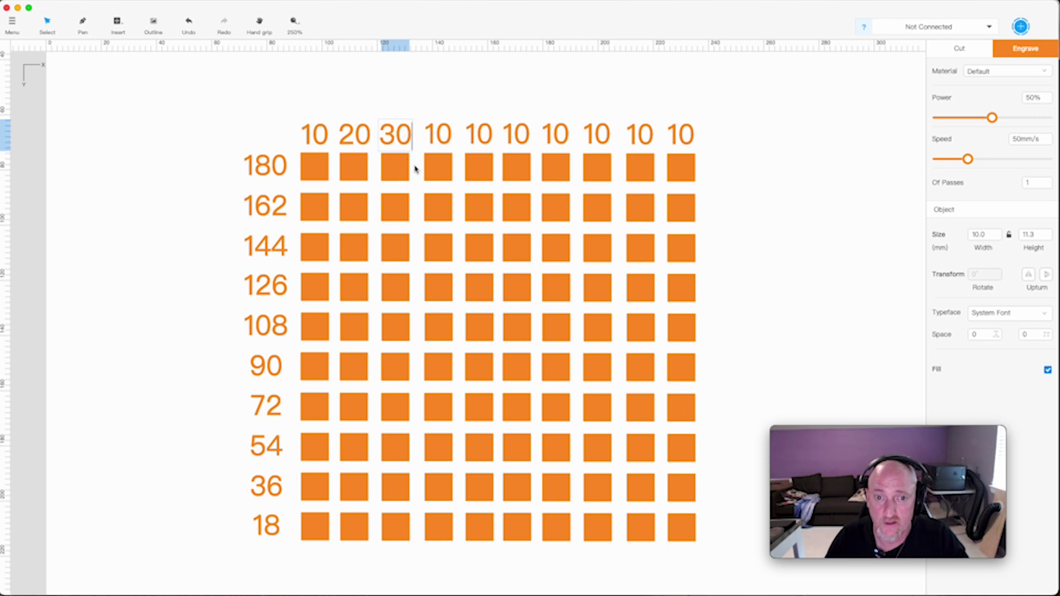
{"action": "left_click_drag", "start_coordinate": [415, 168], "coordinate": [390, 576]}
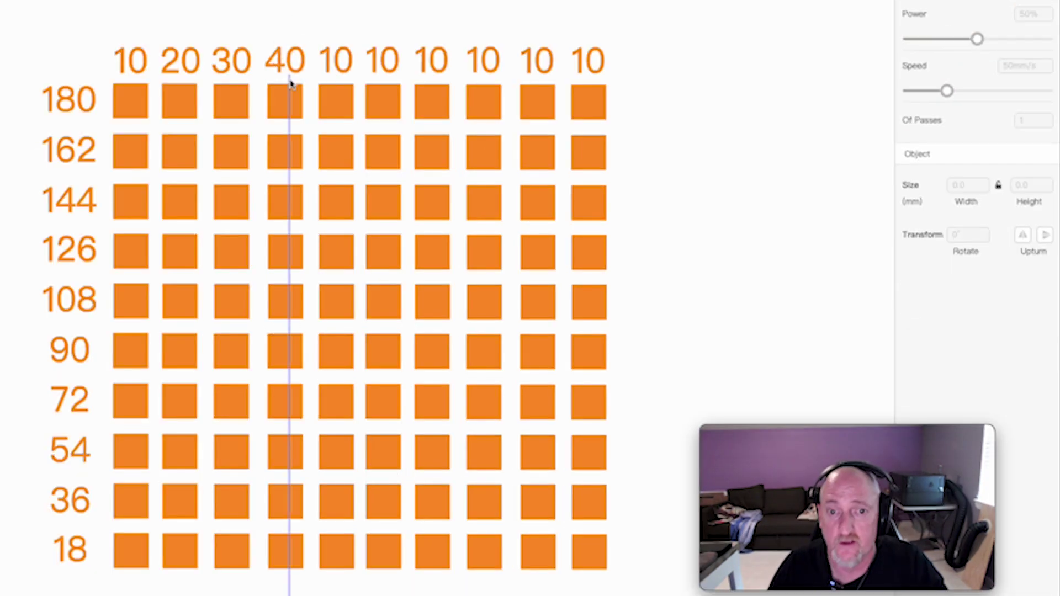
Relabel columns five through eight as 50, 60, 70 and 80
{"action": "left_click", "coordinate": [480, 133]}
{"action": "type", "text": "50"}
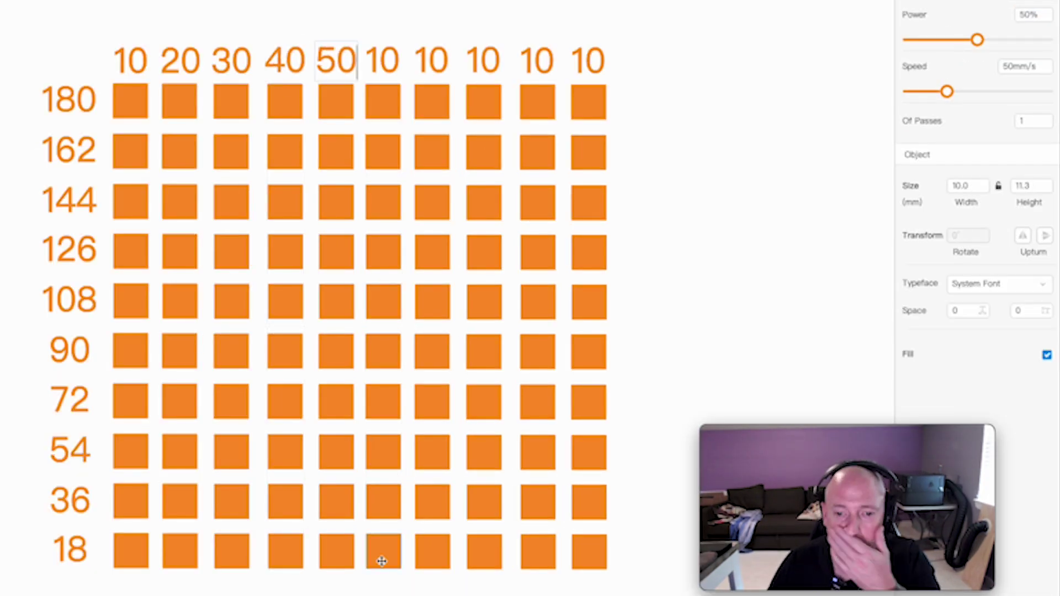
{"action": "double_click", "coordinate": [380, 55]}
{"action": "type", "text": "60"}
{"action": "double_click", "coordinate": [432, 60]}
{"action": "type", "text": "70"}
{"action": "double_click", "coordinate": [483, 60]}
{"action": "type", "text": "80"}
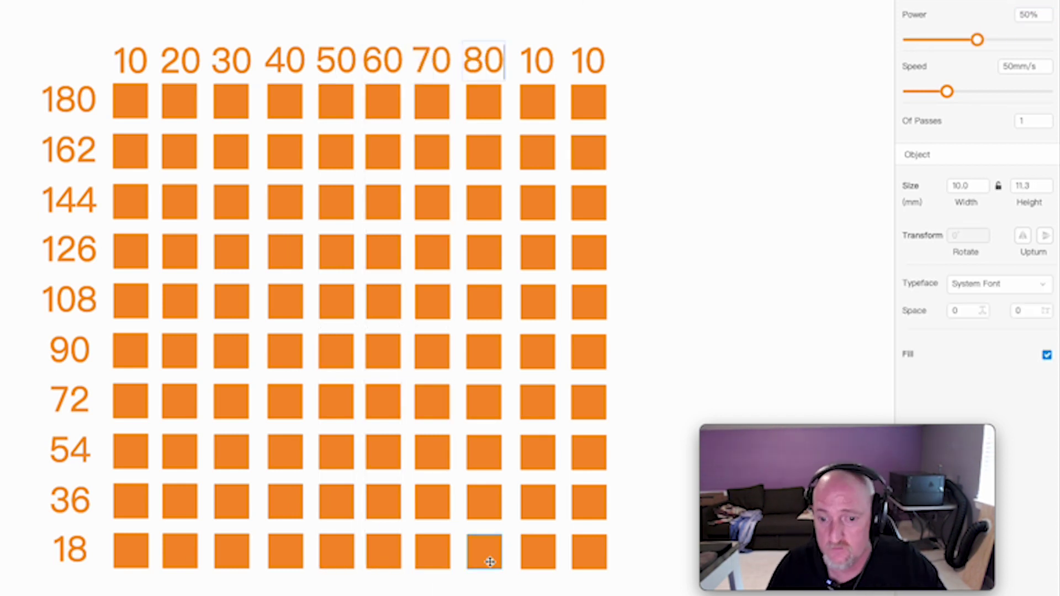
Label the last columns 90 and 100, spot-check square settings, and place a Speed label left of the grid
{"action": "left_click_drag", "start_coordinate": [537, 77], "coordinate": [538, 571]}
{"action": "left_click", "coordinate": [1024, 14]}
{"action": "double_click", "coordinate": [538, 58]}
{"action": "type", "text": "90"}
{"action": "double_click", "coordinate": [588, 60]}
{"action": "type", "text": "100"}
{"action": "left_click", "coordinate": [536, 562]}
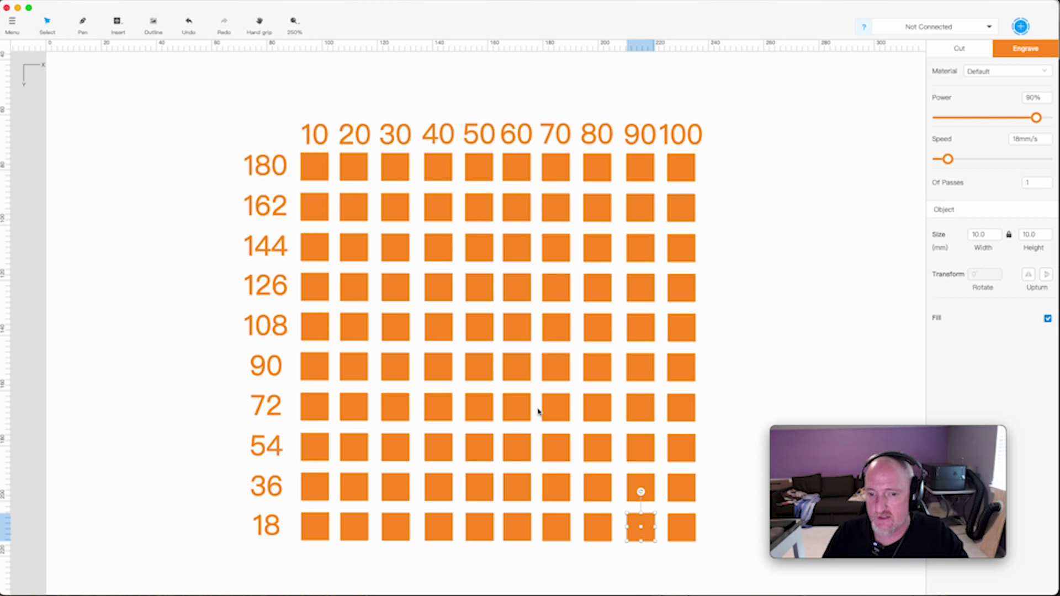
{"action": "left_click", "coordinate": [557, 409]}
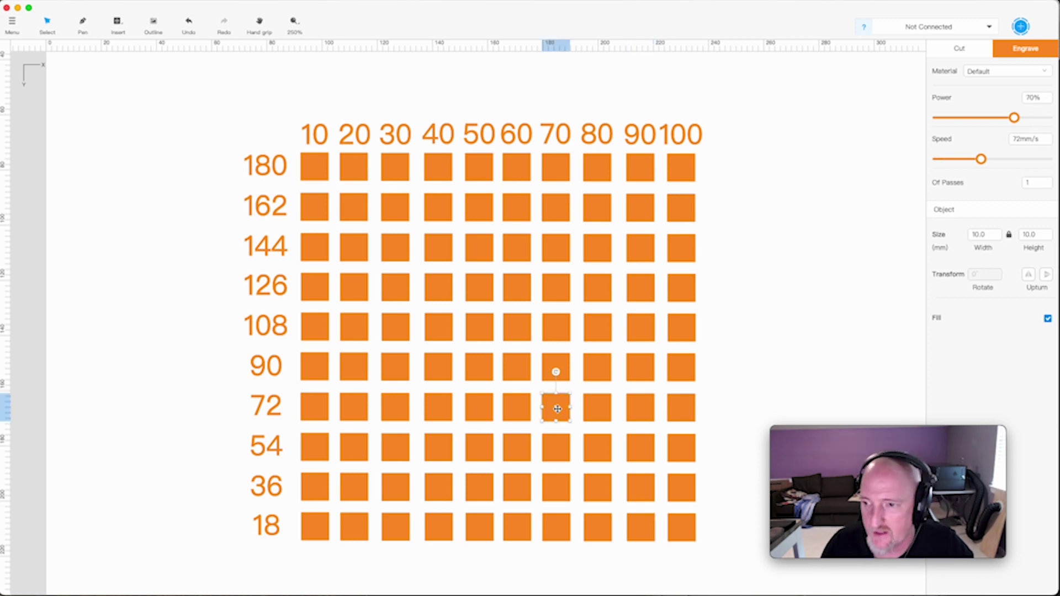
{"action": "left_click", "coordinate": [560, 290]}
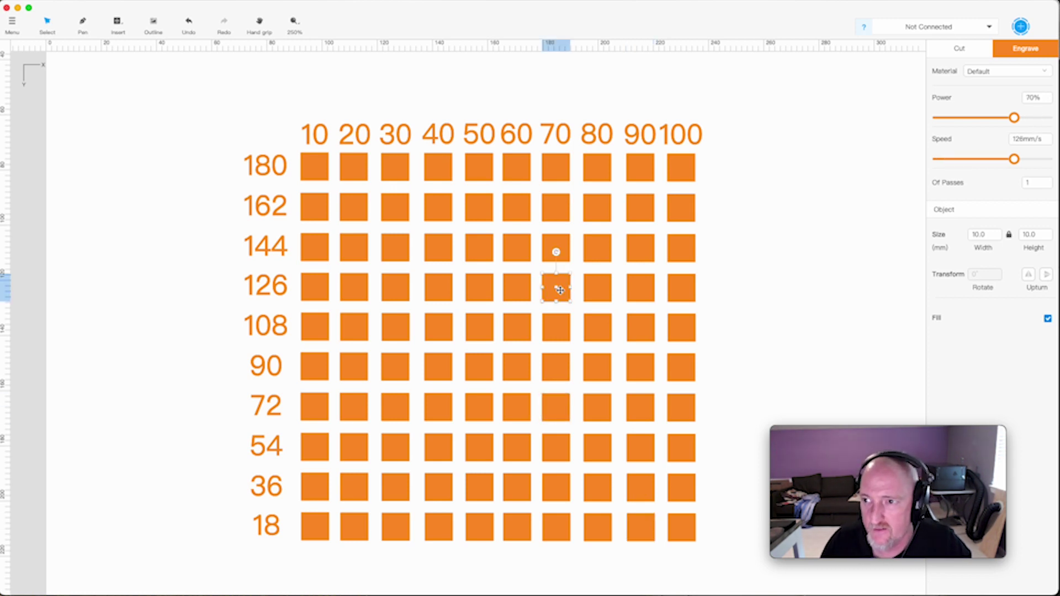
{"action": "left_click", "coordinate": [439, 287]}
Rotate the Speed label 270° and place it vertically beside the 108 and 90 row labels
{"action": "key", "text": "ctrl+v"}
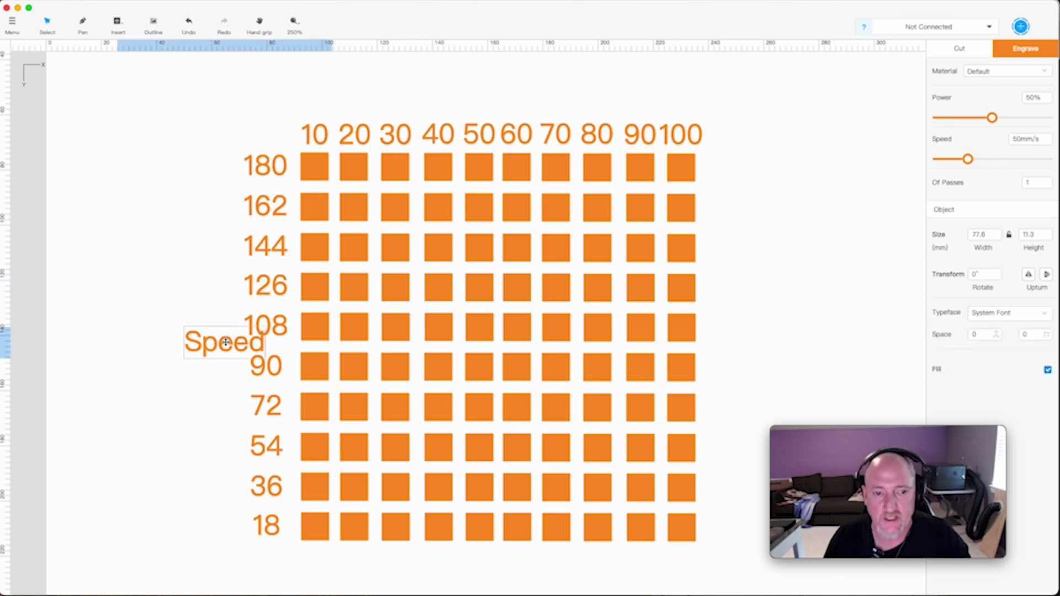
{"action": "left_click", "coordinate": [236, 335]}
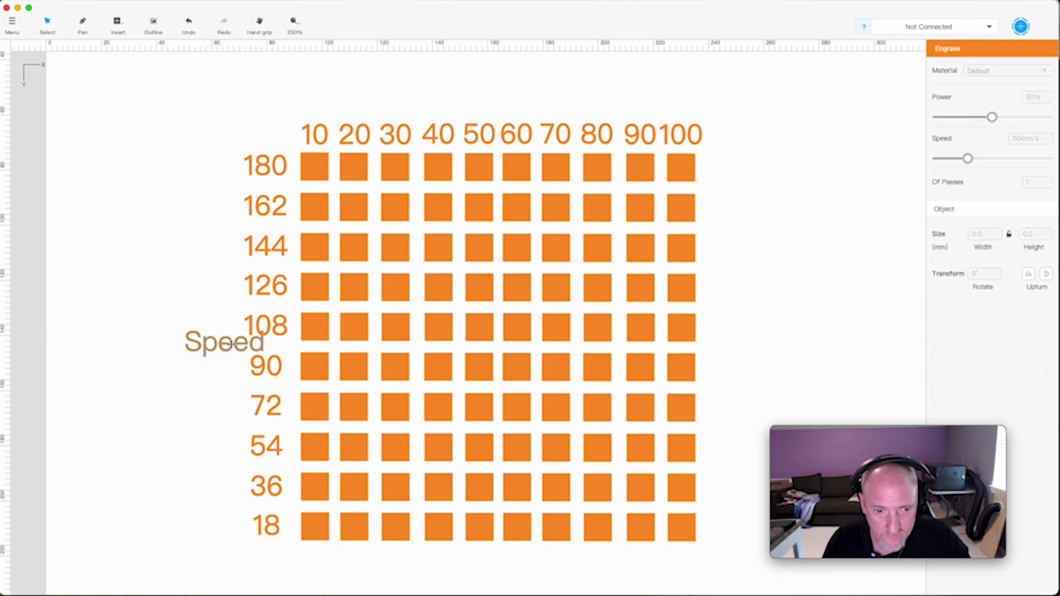
{"action": "left_click_drag", "start_coordinate": [232, 343], "coordinate": [197, 331]}
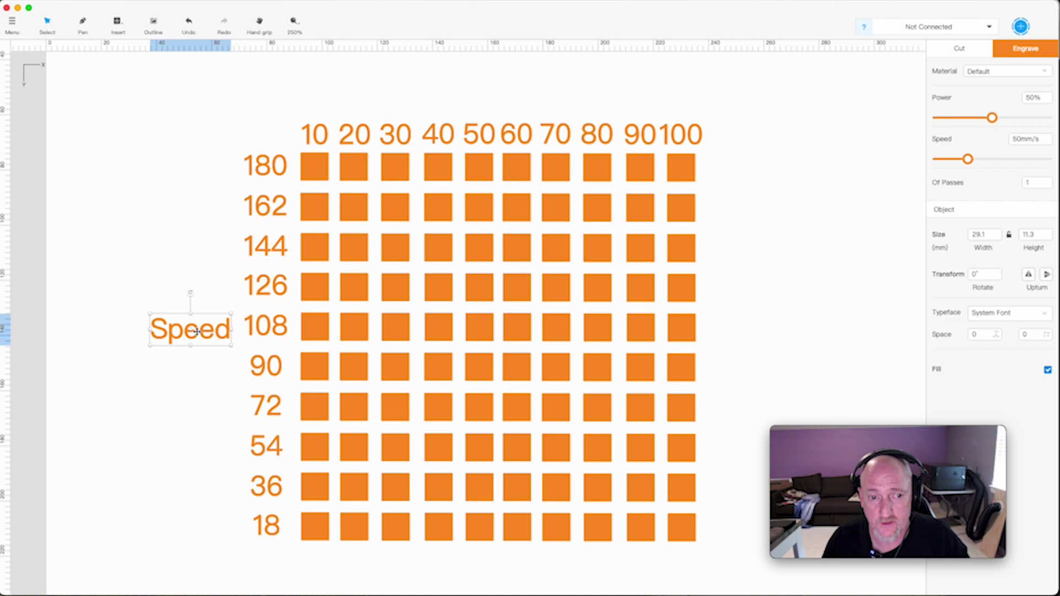
{"action": "left_click", "coordinate": [989, 275]}
{"action": "type", "text": "270"}
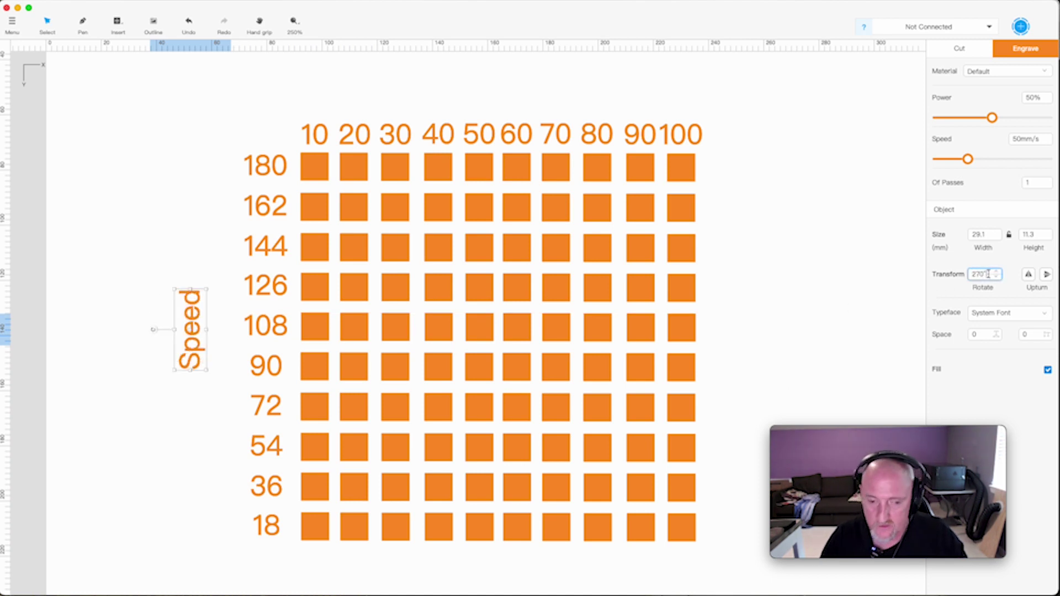
{"action": "left_click_drag", "start_coordinate": [193, 328], "coordinate": [223, 335]}
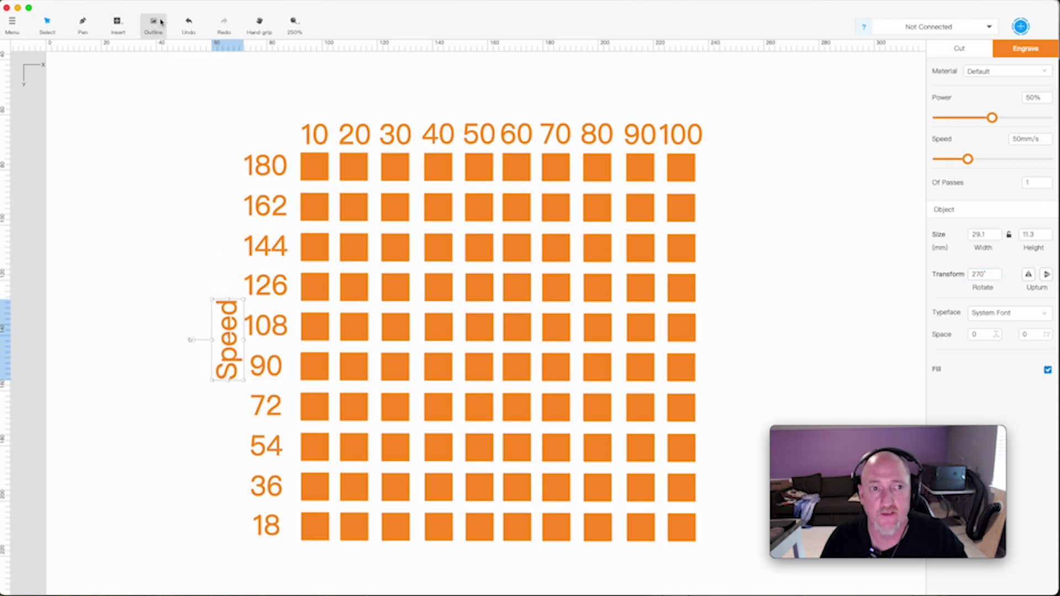
{"action": "left_click", "coordinate": [118, 25]}
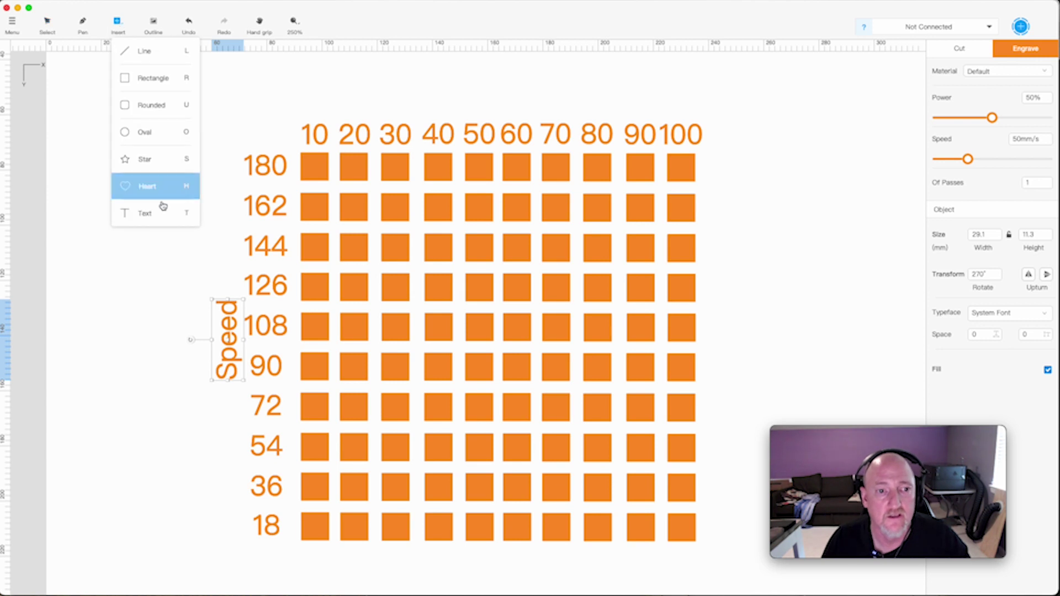
Add a 'Power' text heading and centre it above the 10–100 column labels
{"action": "left_click", "coordinate": [145, 213]}
{"action": "left_click", "coordinate": [433, 87]}
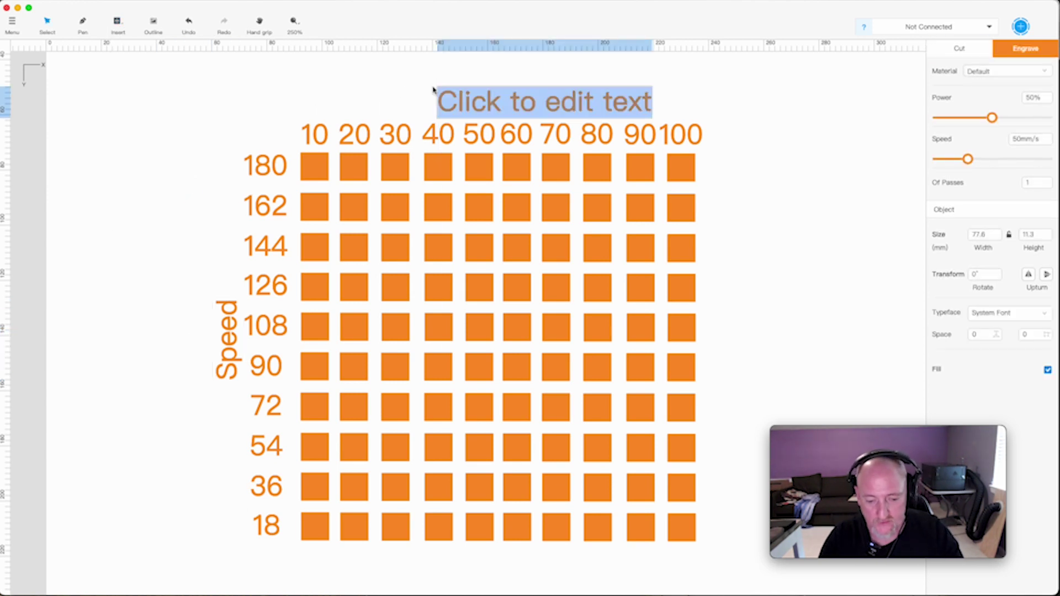
{"action": "type", "text": "Power"}
{"action": "left_click", "coordinate": [339, 112]}
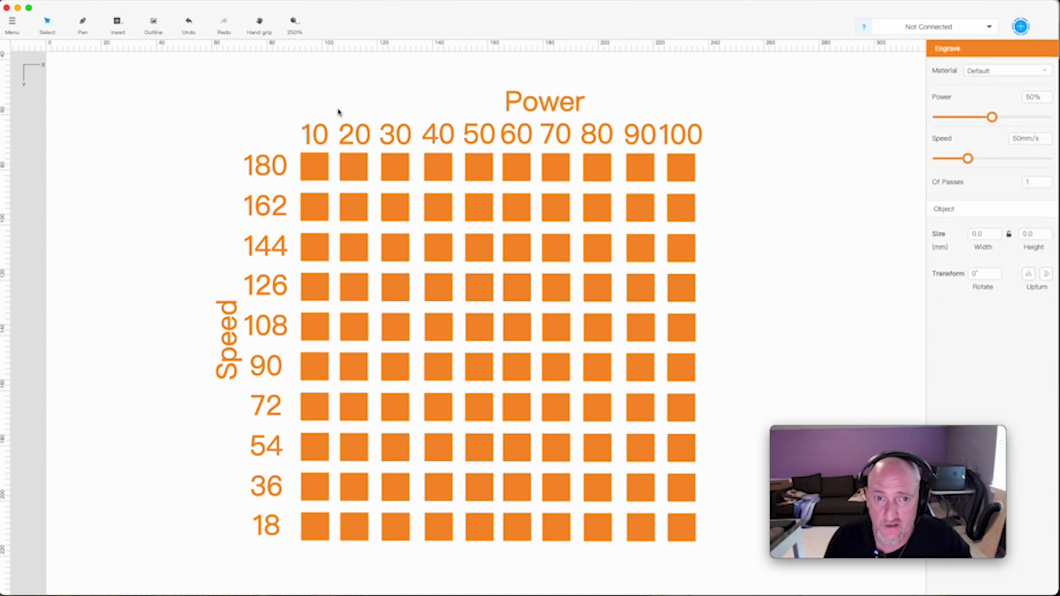
{"action": "left_click_drag", "start_coordinate": [540, 104], "coordinate": [476, 103]}
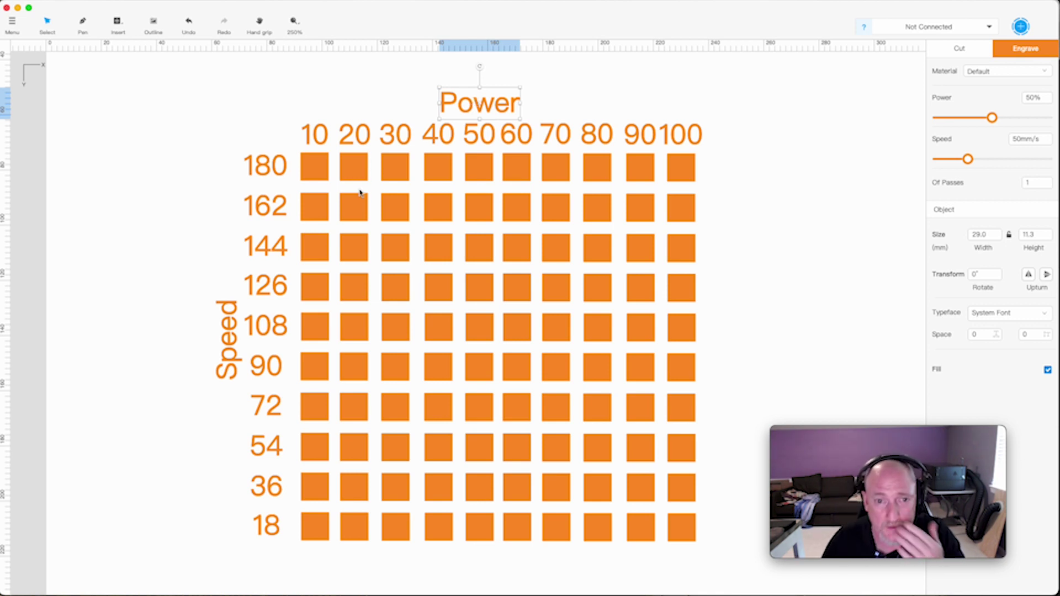
{"action": "left_click", "coordinate": [225, 134]}
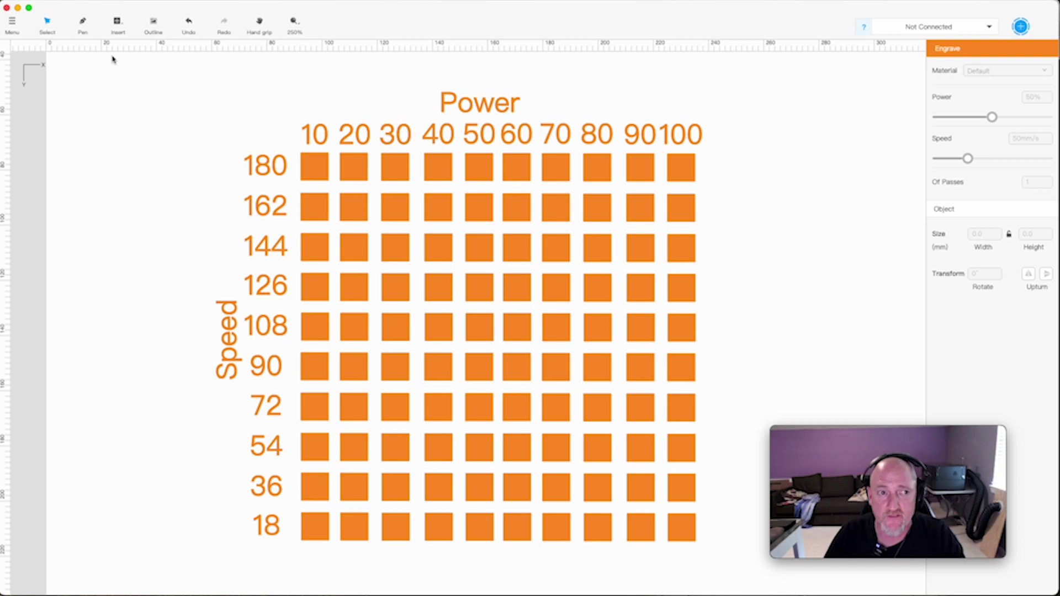
{"action": "left_click", "coordinate": [12, 24]}
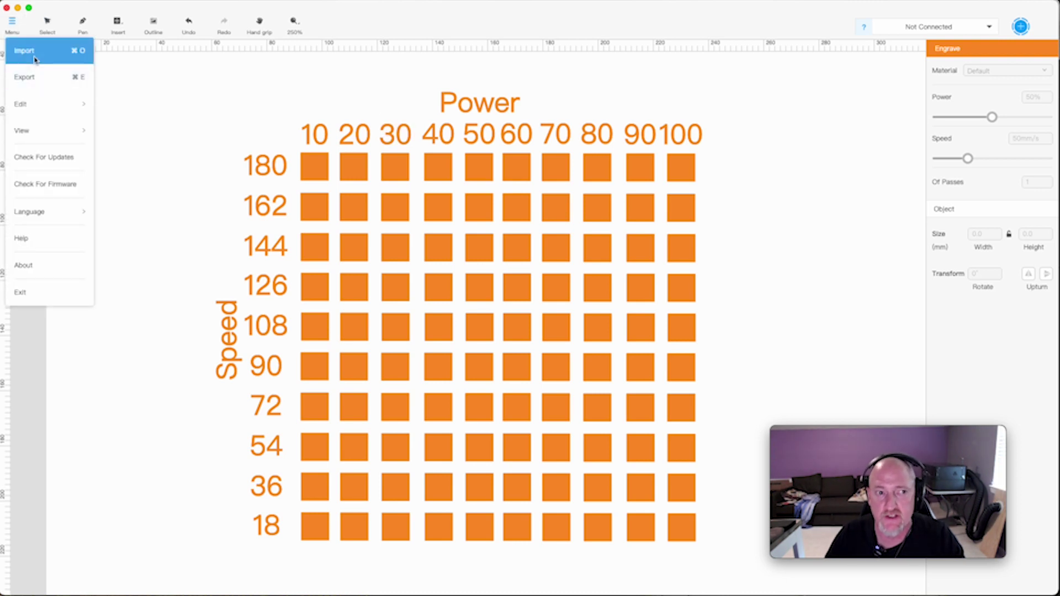
{"action": "left_click", "coordinate": [40, 85]}
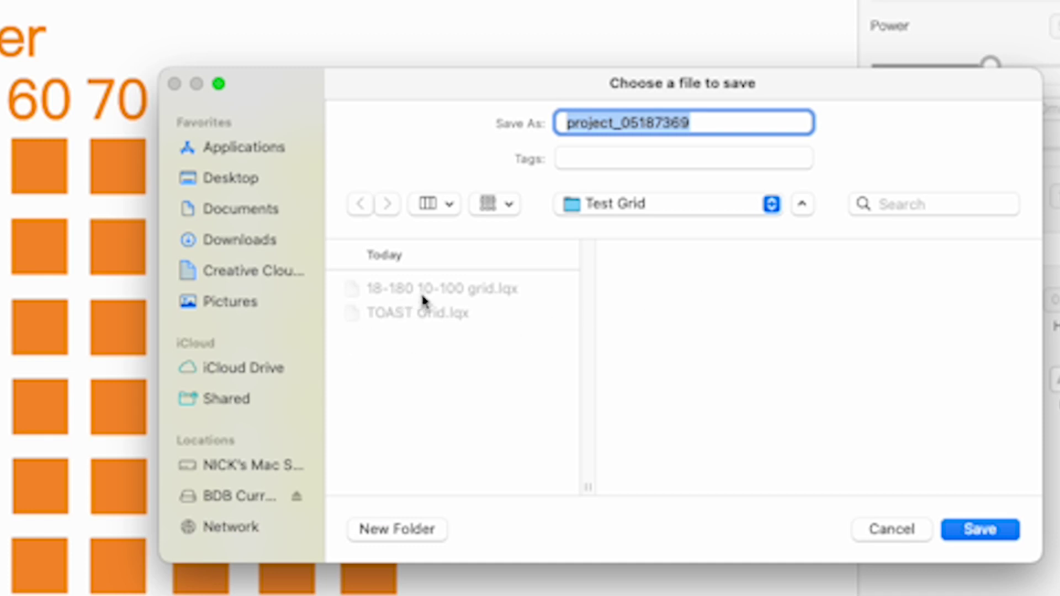
{"action": "left_click", "coordinate": [422, 290]}
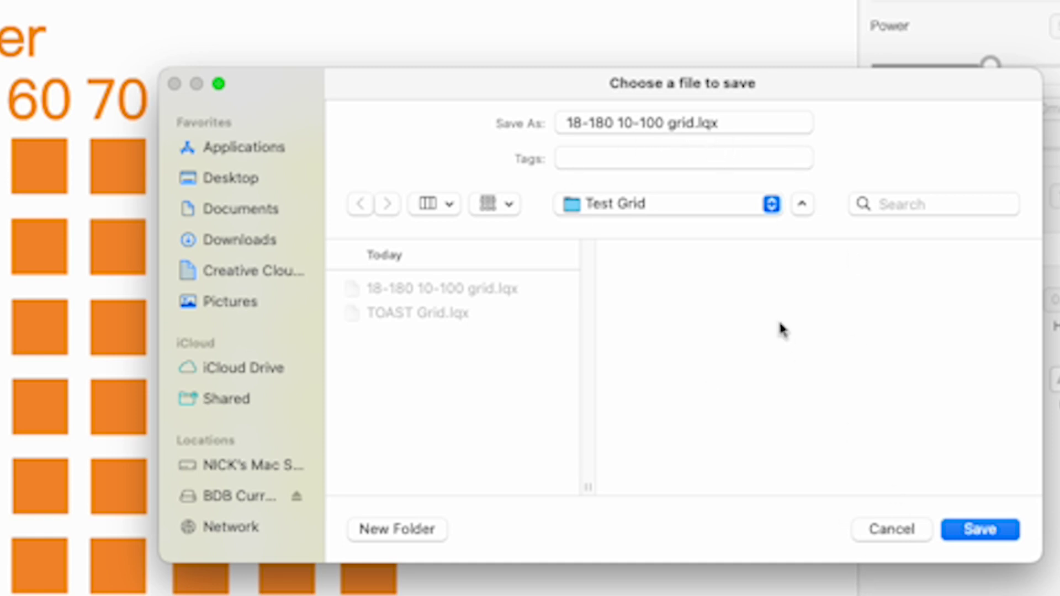
{"action": "left_click", "coordinate": [983, 532]}
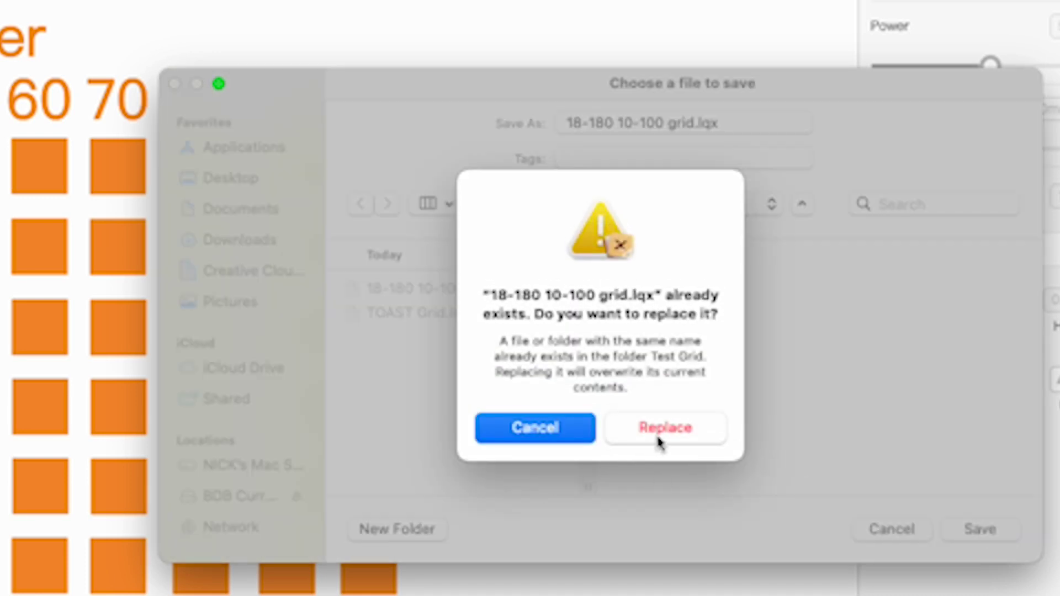
{"action": "left_click", "coordinate": [660, 437]}
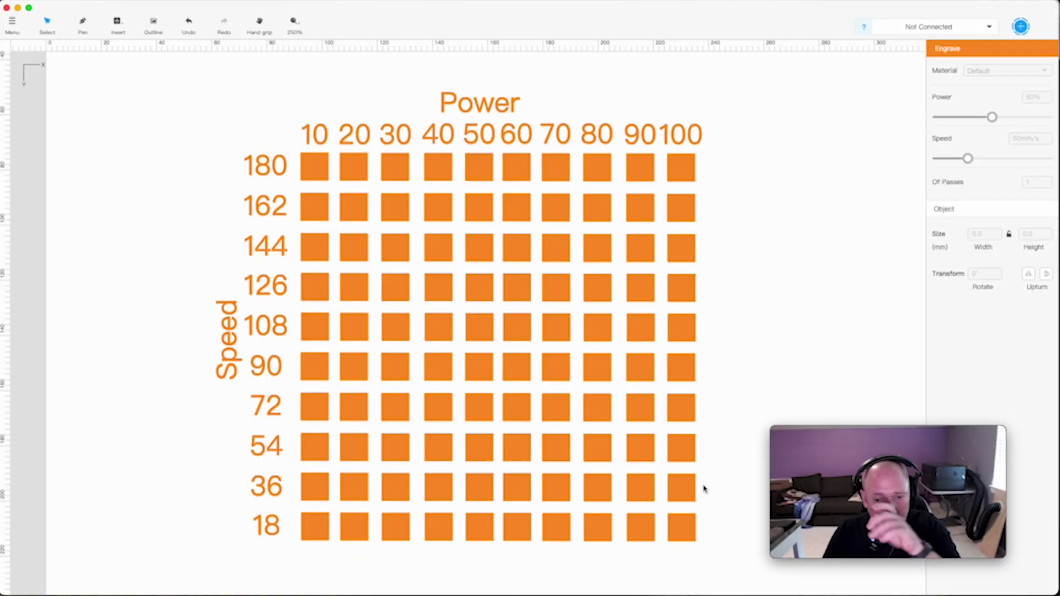
{"action": "left_click_drag", "start_coordinate": [716, 554], "coordinate": [580, 118]}
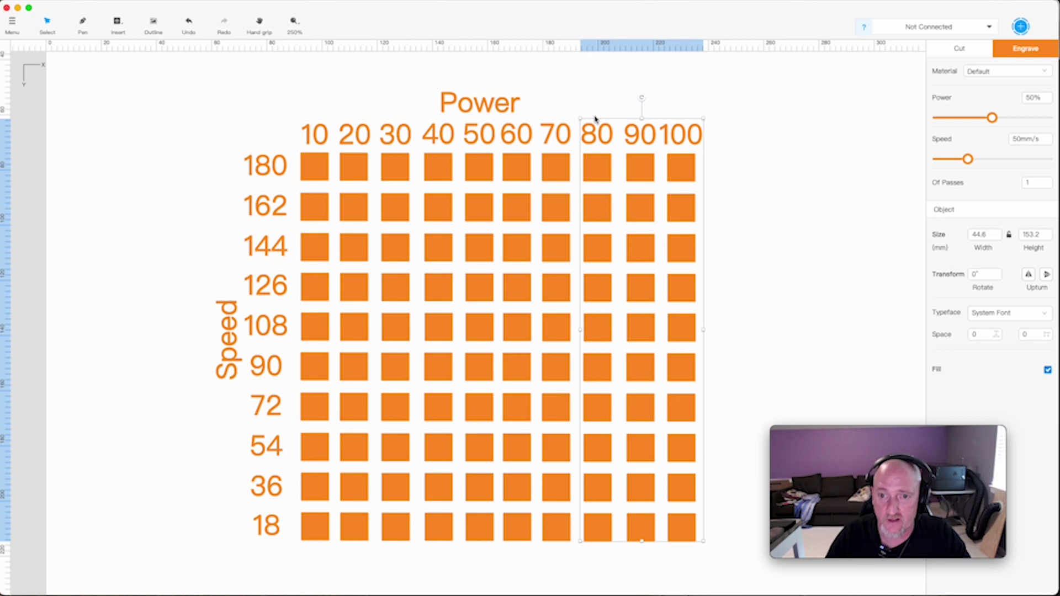
Delete the 80, 90 and 100 power columns and re-centre the Power heading
{"action": "key", "text": "Delete"}
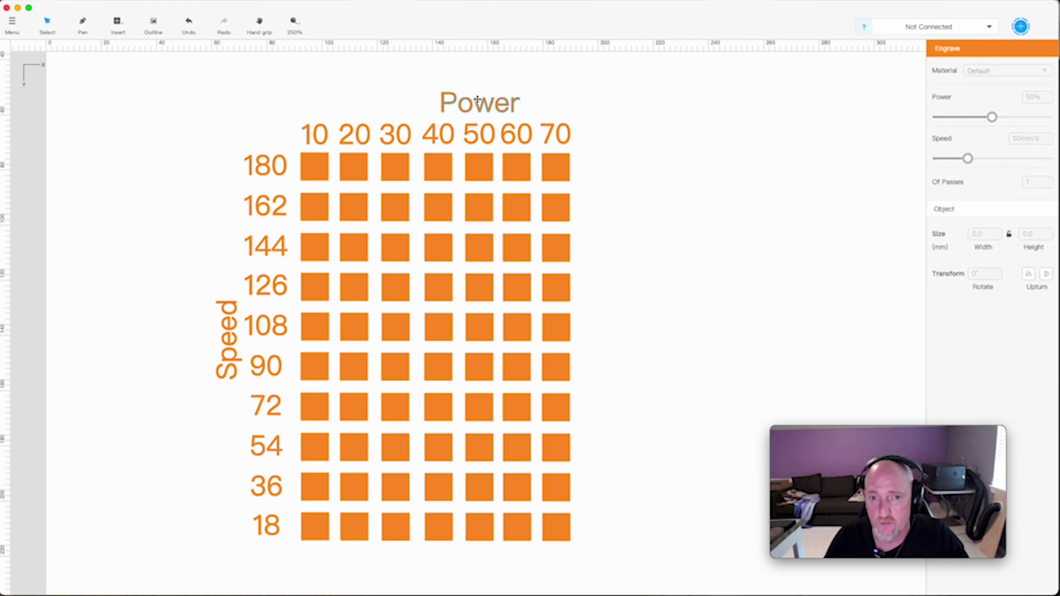
{"action": "left_click", "coordinate": [478, 101]}
{"action": "left_click_drag", "start_coordinate": [479, 101], "coordinate": [440, 99]}
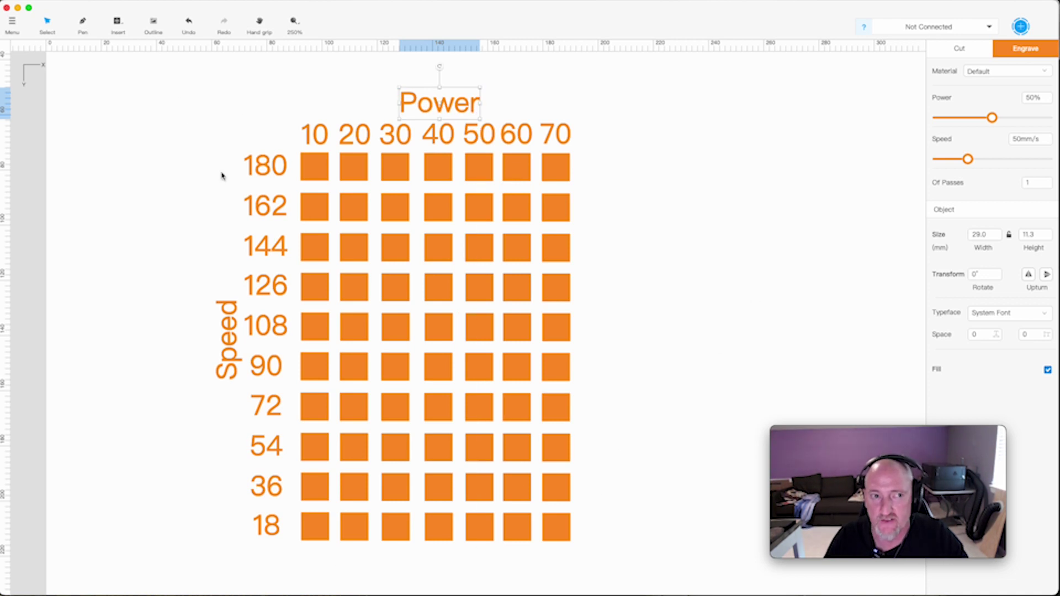
Begin exporting the trimmed grid under the existing name TOAST Grid.lqx
{"action": "left_click", "coordinate": [15, 24]}
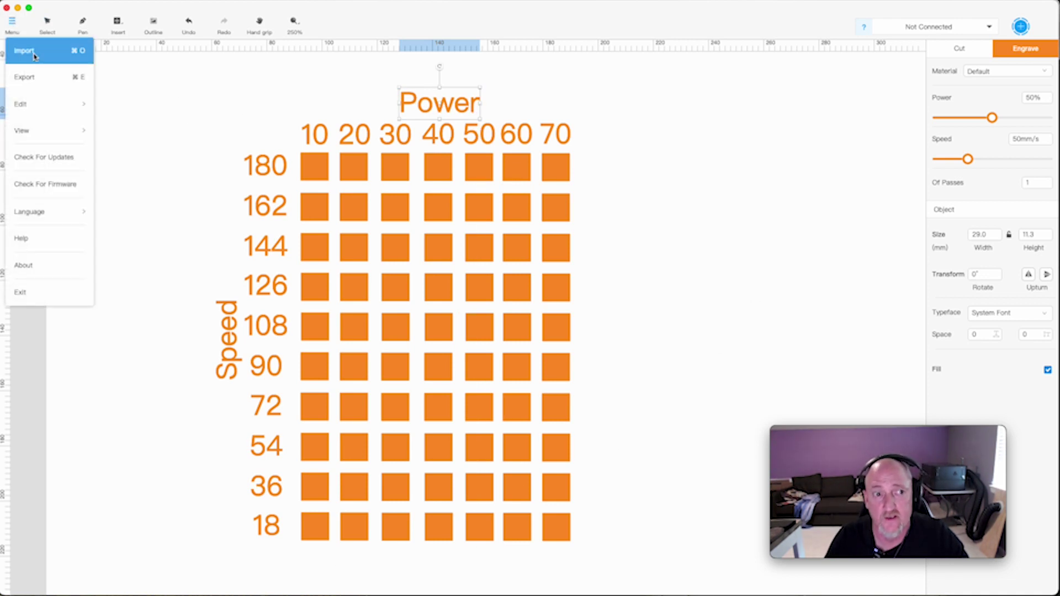
{"action": "left_click", "coordinate": [35, 78]}
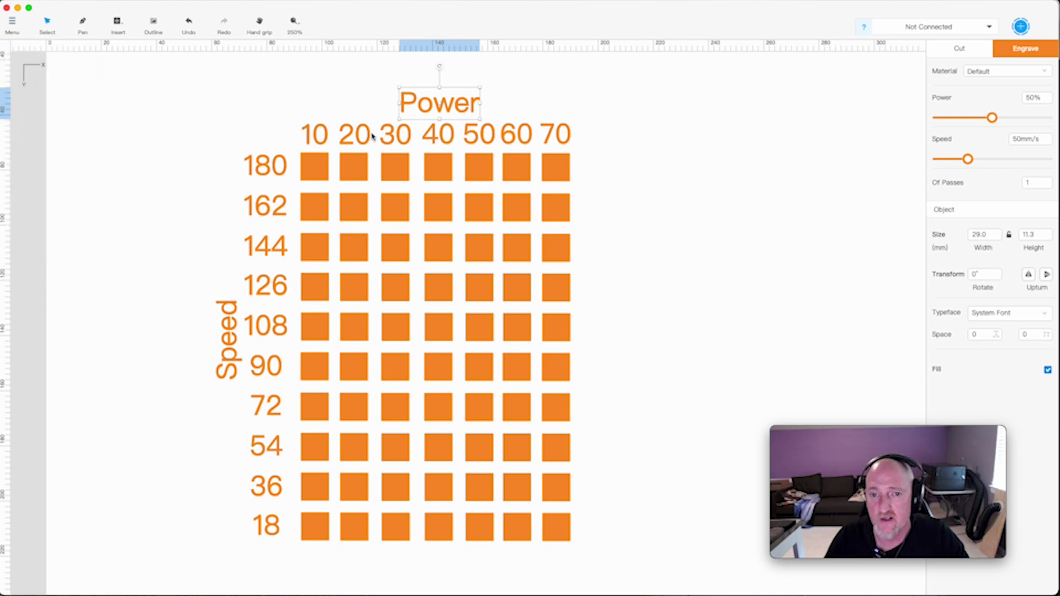
{"action": "left_click", "coordinate": [709, 243]}
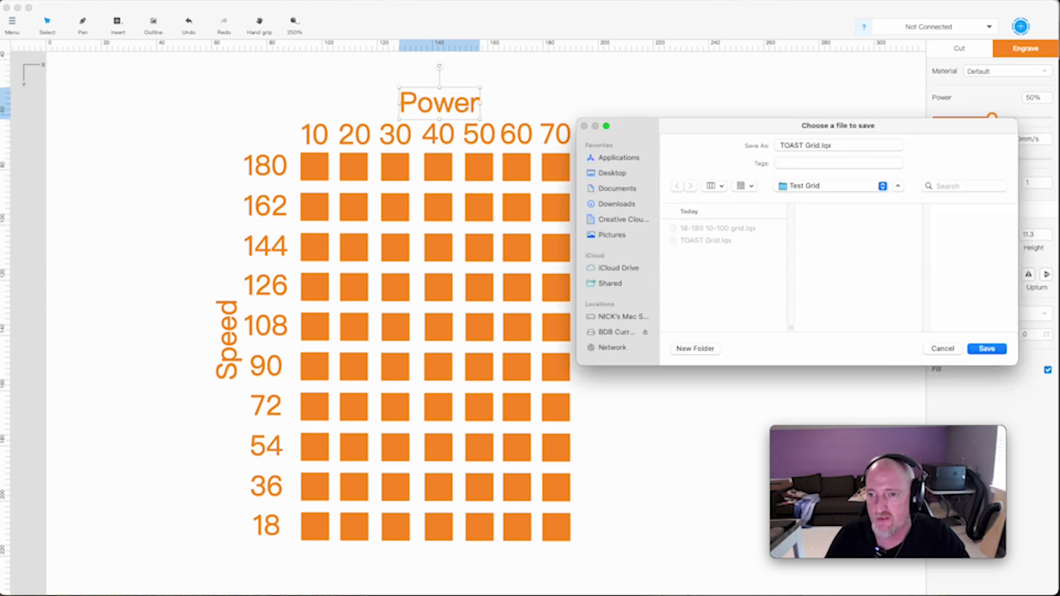
Save the 10–70 power grid over TOAST Grid.lqx and confirm the replacement
{"action": "left_click", "coordinate": [988, 349]}
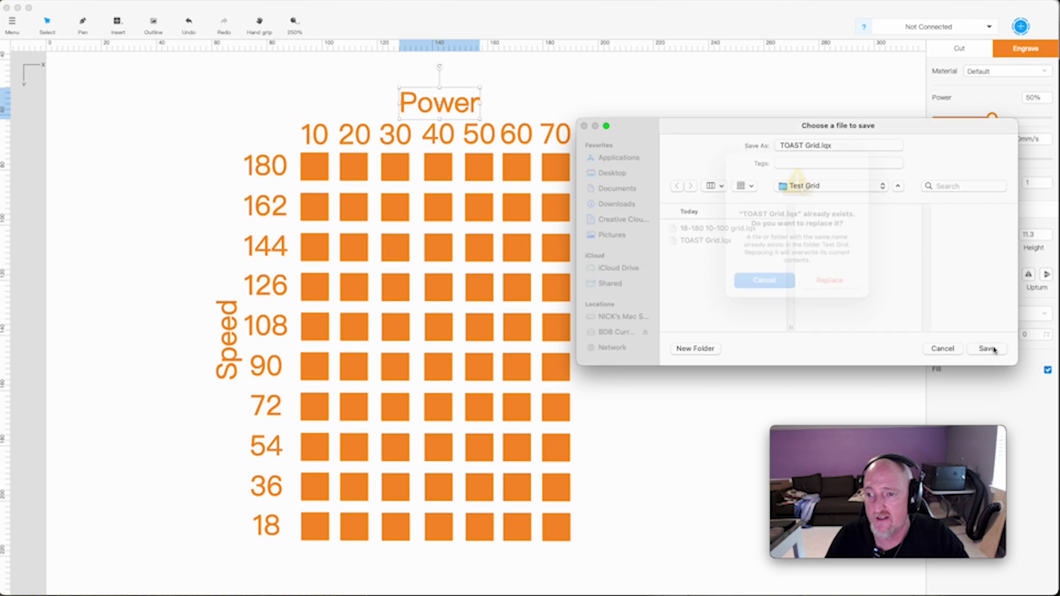
{"action": "key", "text": "Return"}
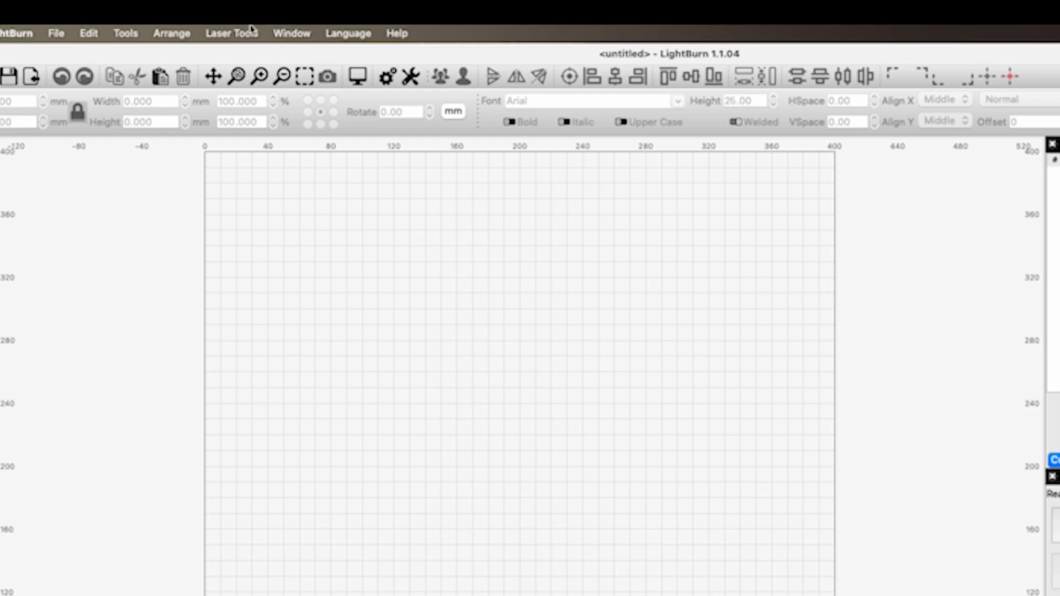
In LightBurn's Material Test generator, set the speed rows to run from 100 to 1000
{"action": "left_click", "coordinate": [213, 6]}
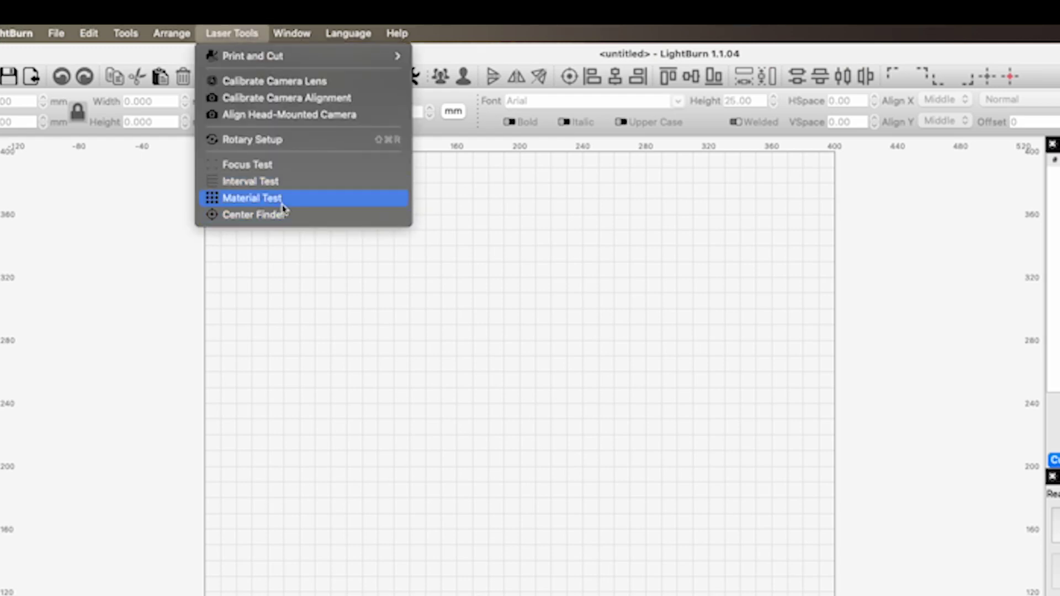
{"action": "left_click", "coordinate": [253, 198]}
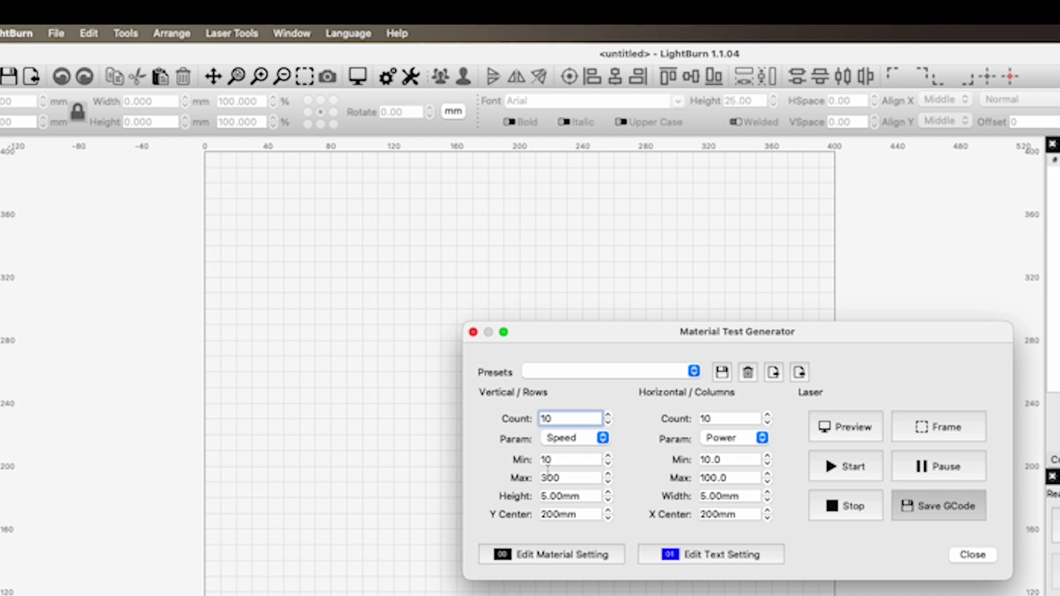
{"action": "left_click", "coordinate": [559, 461]}
{"action": "double_click", "coordinate": [558, 461]}
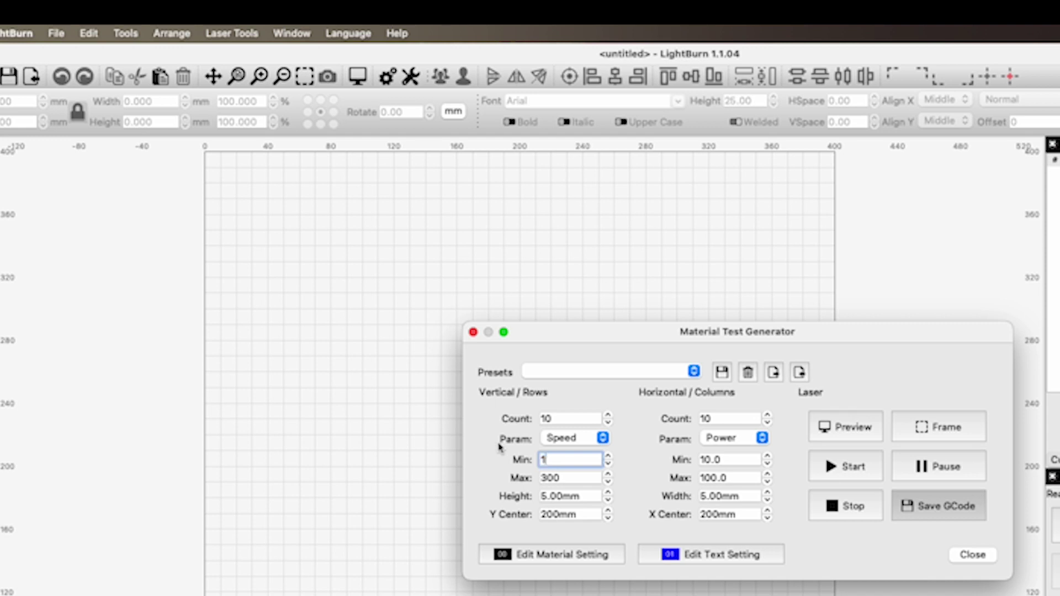
{"action": "type", "text": "100"}
{"action": "key", "text": "Tab"}
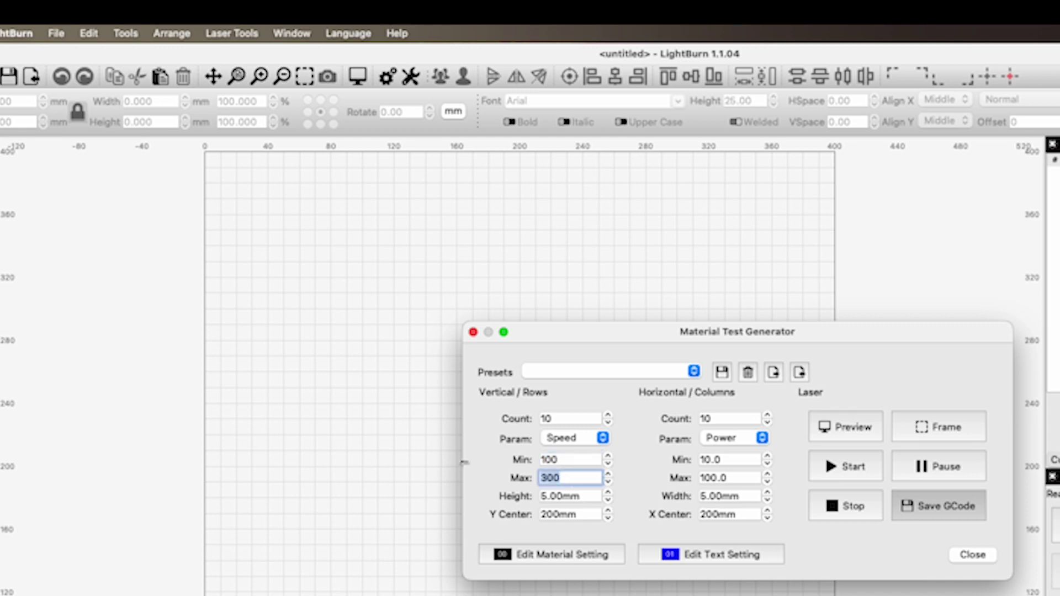
{"action": "type", "text": "1000"}
{"action": "double_click", "coordinate": [544, 419]}
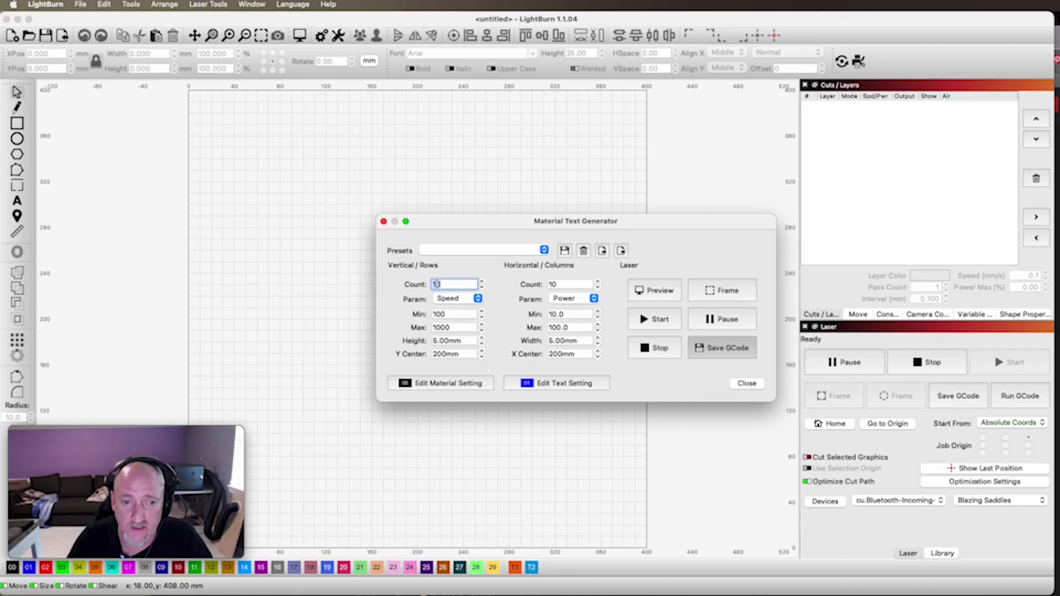
{"action": "left_click", "coordinate": [658, 292]}
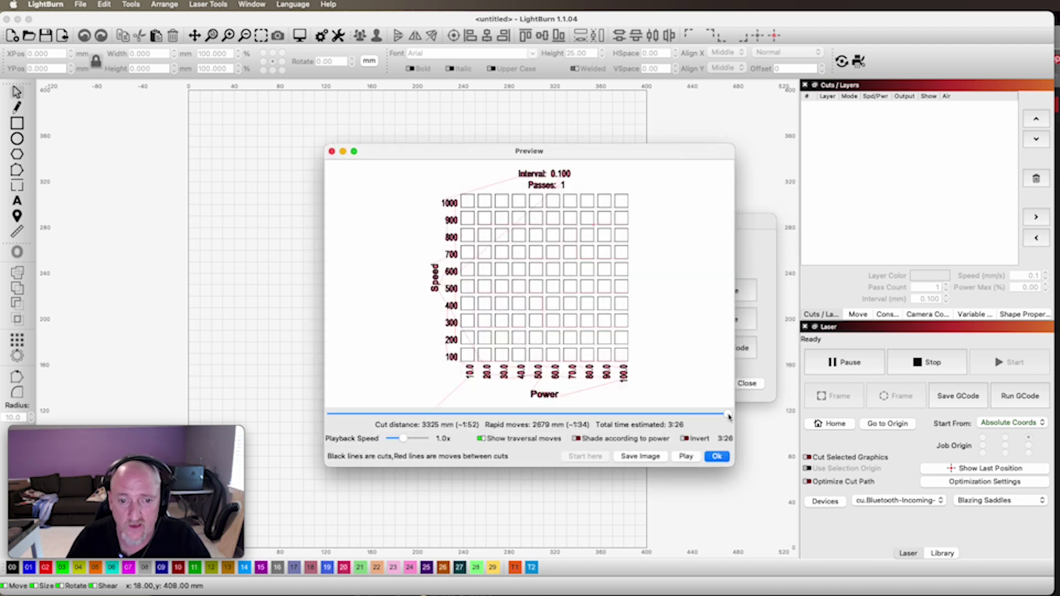
{"action": "mouse_move", "coordinate": [729, 415]}
{"action": "left_mouse_down"}
{"action": "mouse_move", "coordinate": [331, 416]}
{"action": "mouse_move", "coordinate": [720, 415]}
{"action": "left_mouse_up"}
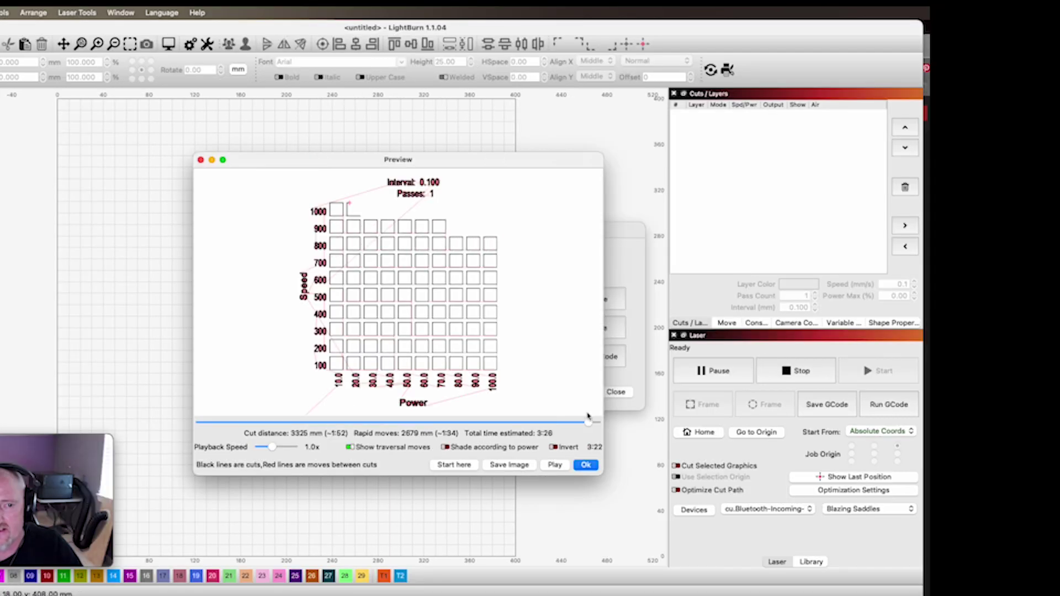
{"action": "left_click_drag", "start_coordinate": [588, 416], "coordinate": [598, 418]}
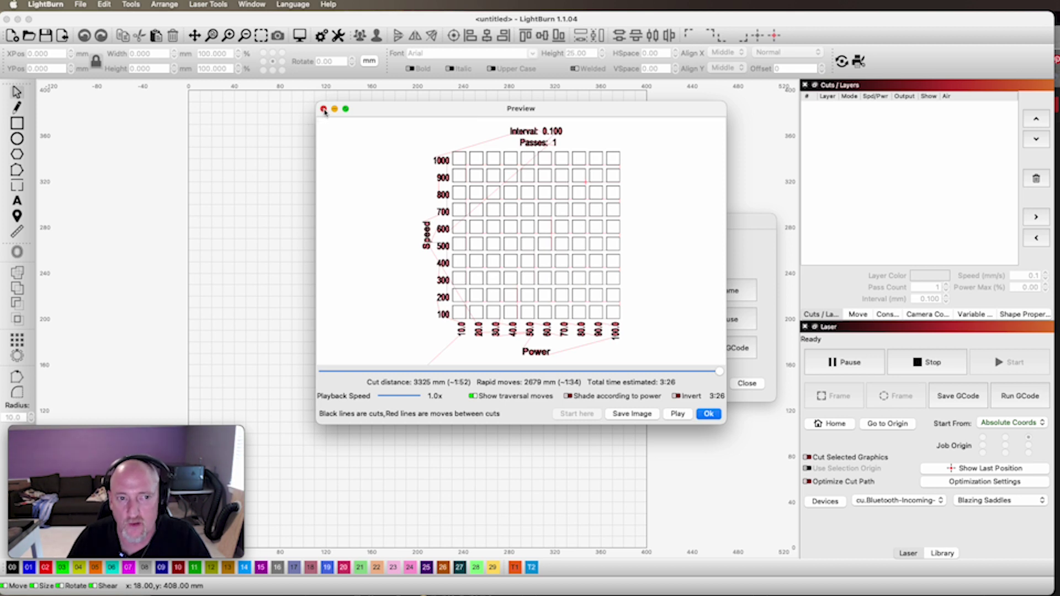
{"action": "left_click", "coordinate": [323, 109]}
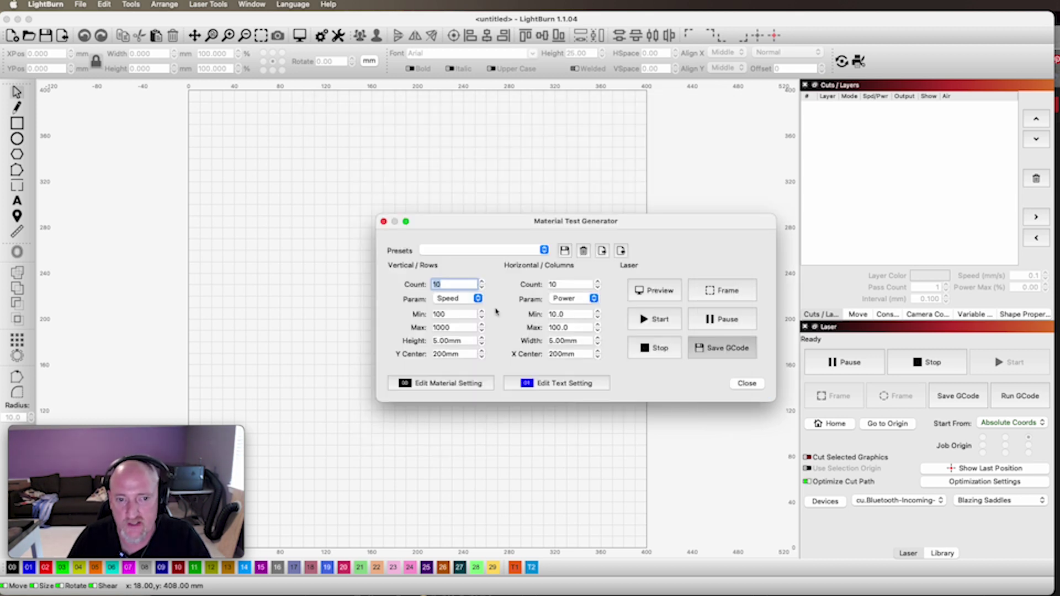
{"action": "left_click", "coordinate": [456, 299]}
Keep speed as the row parameter and review the Power Range and Speed Range fields
{"action": "left_click", "coordinate": [471, 300]}
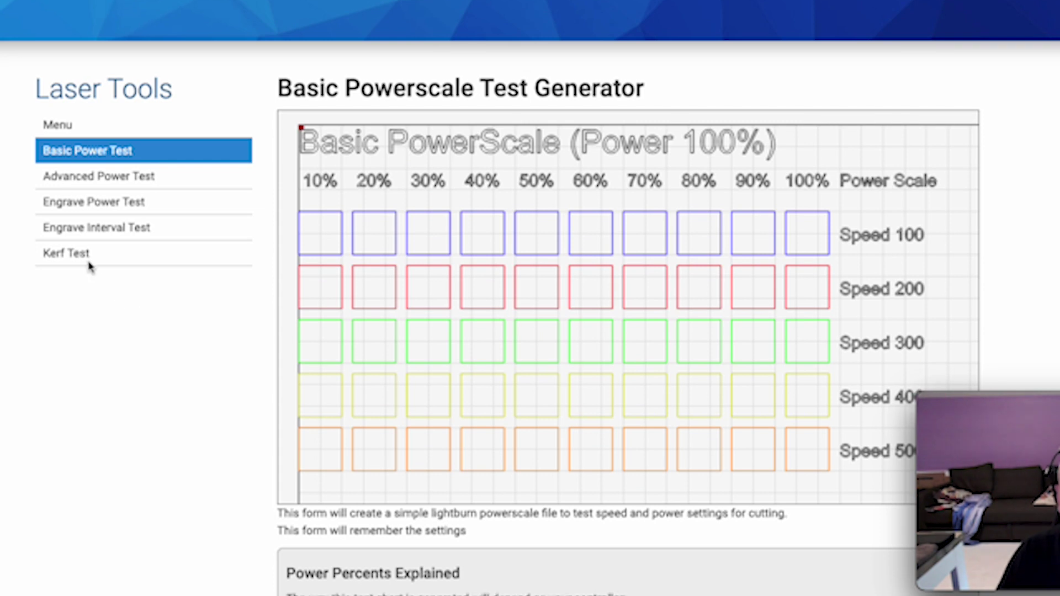
{"action": "scroll", "coordinate": [52, 279], "scroll_direction": "down", "scroll_amount": 10}
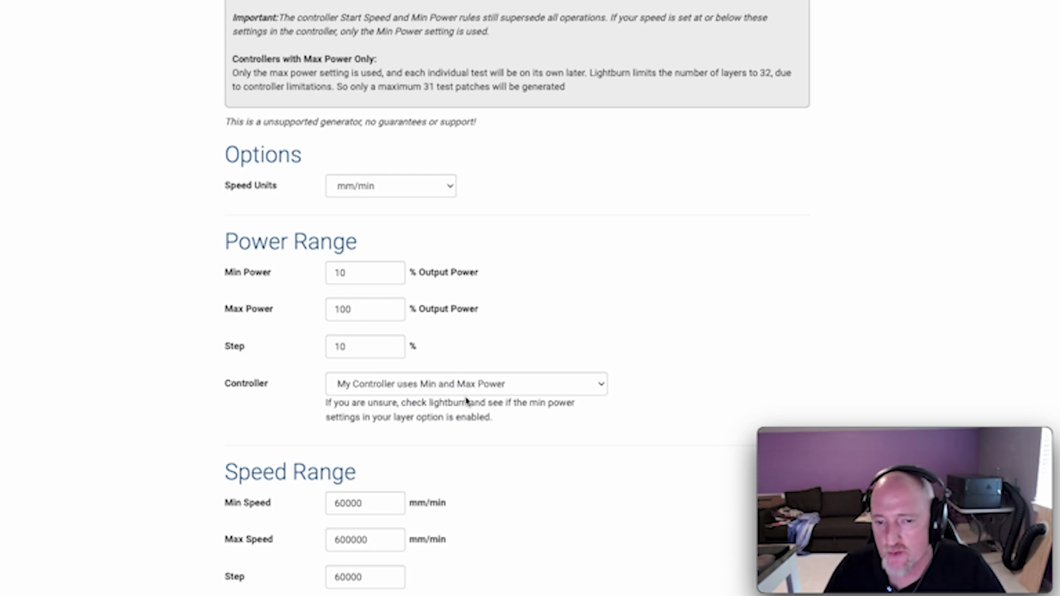
{"action": "scroll", "coordinate": [554, 431], "scroll_direction": "down", "scroll_amount": 5}
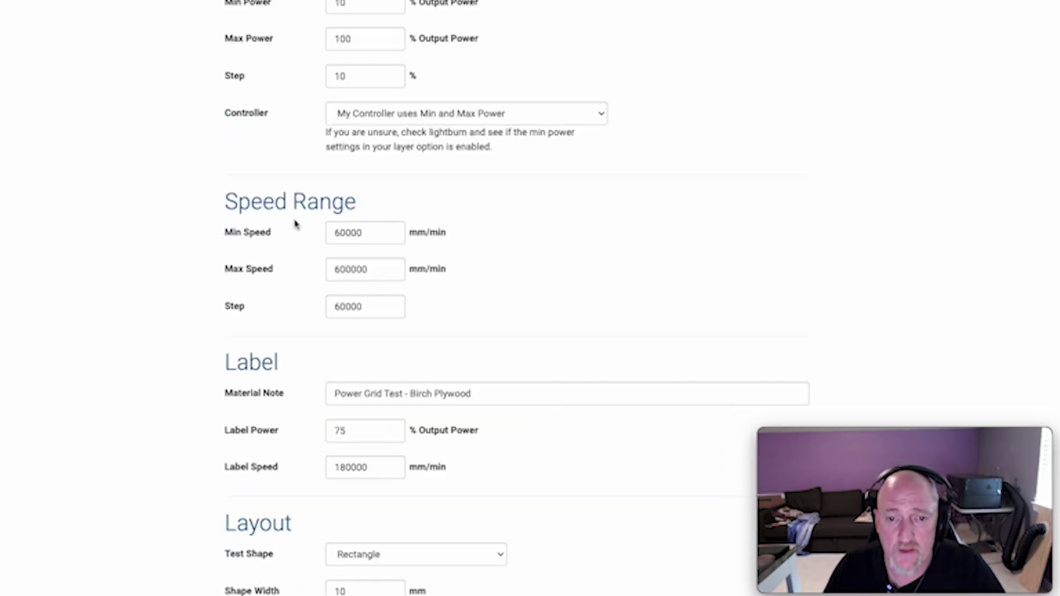
Set the speed range to 1000–10000 mm/min in steps of 1000
{"action": "left_click_drag", "start_coordinate": [386, 236], "coordinate": [260, 230]}
{"action": "type", "text": "1000"}
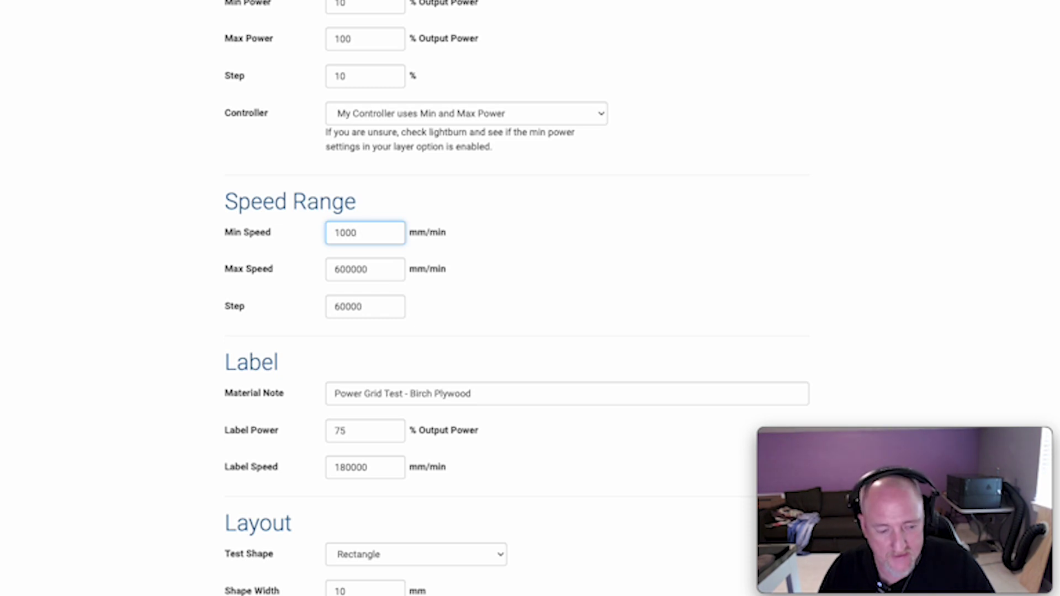
{"action": "key", "text": "Tab"}
{"action": "type", "text": "10000"}
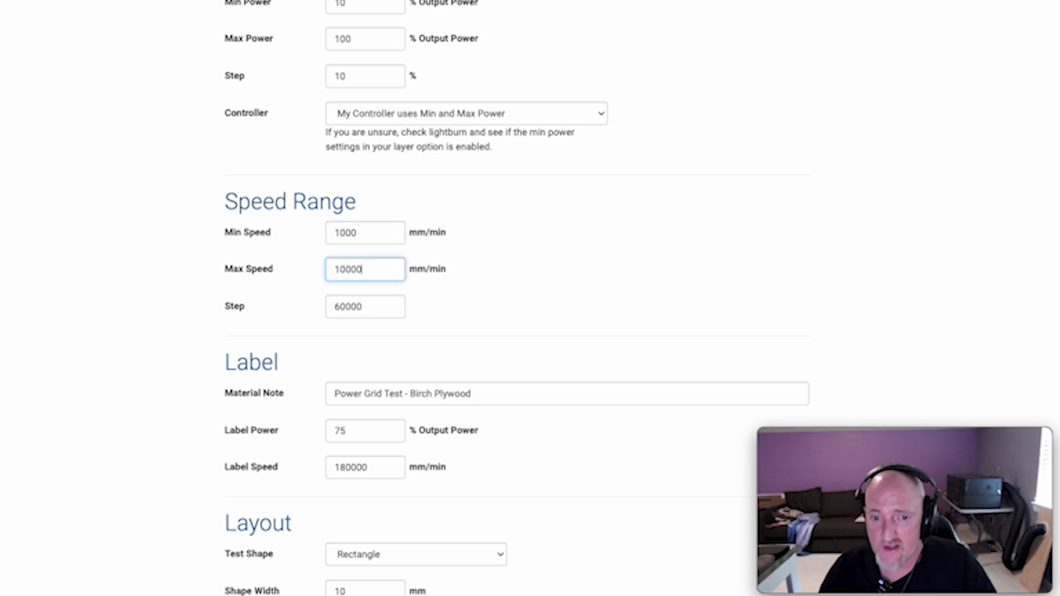
{"action": "left_click", "coordinate": [360, 308]}
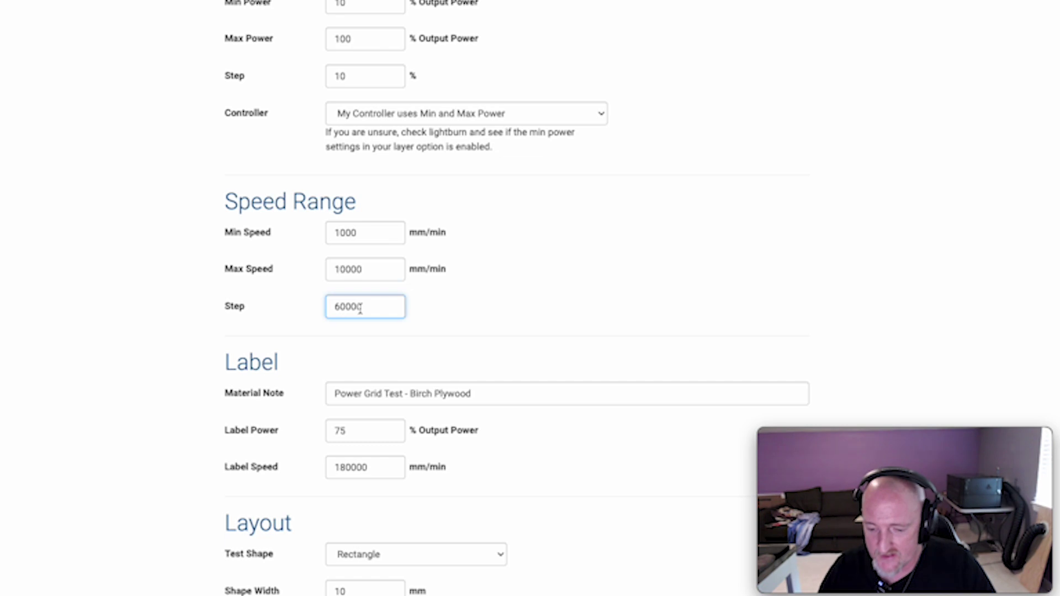
{"action": "type", "text": "1000"}
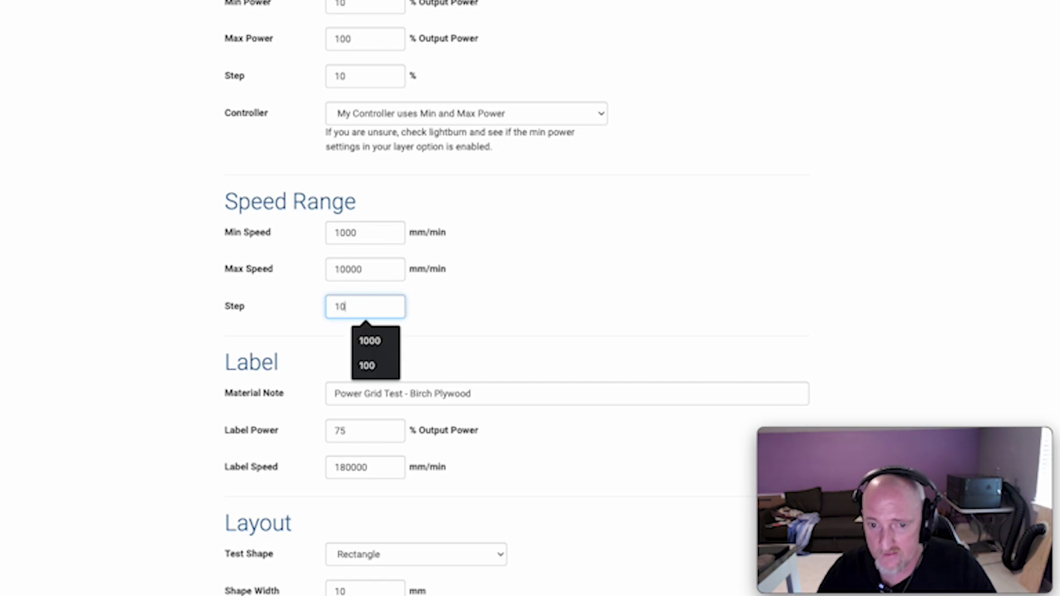
{"action": "left_click", "coordinate": [529, 351]}
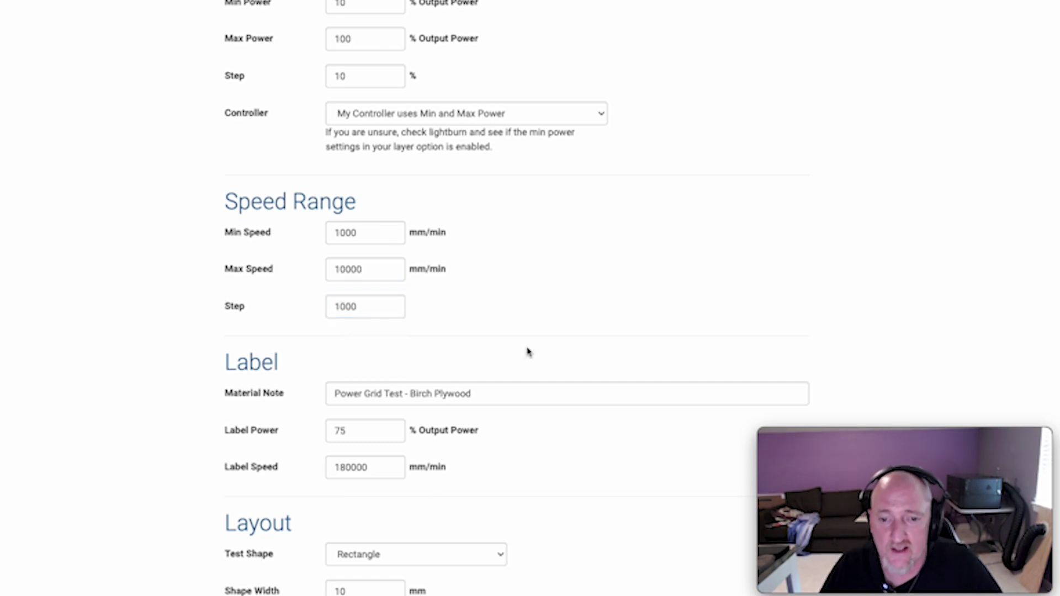
Change the material note to Walnut, set label speed 3500, keep Rectangle, and generate the file
{"action": "scroll", "coordinate": [529, 352], "scroll_direction": "down", "scroll_amount": 1}
{"action": "left_click_drag", "start_coordinate": [412, 368], "coordinate": [545, 370]}
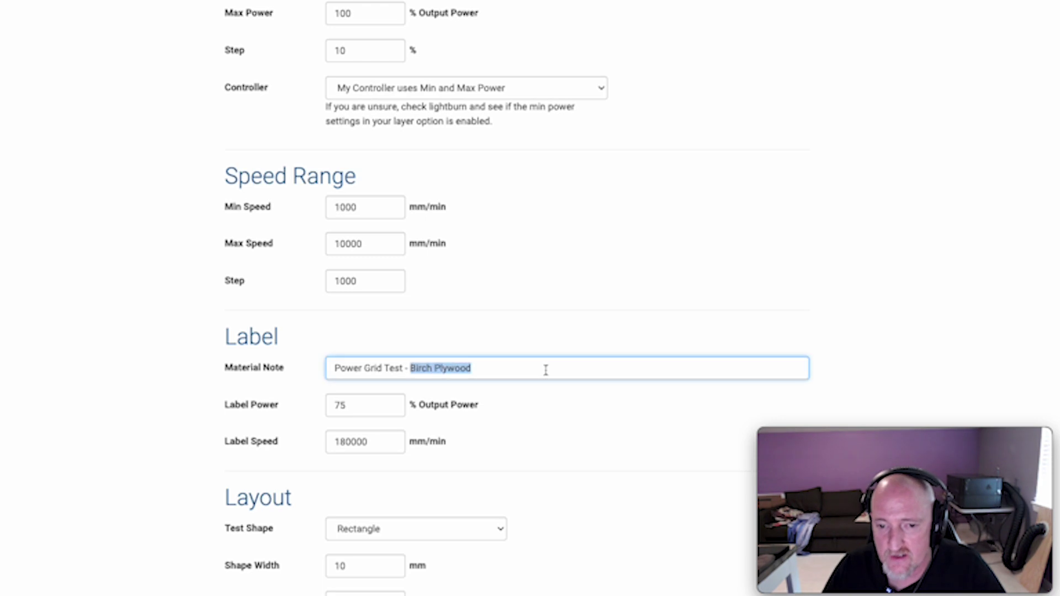
{"action": "type", "text": "Wa"}
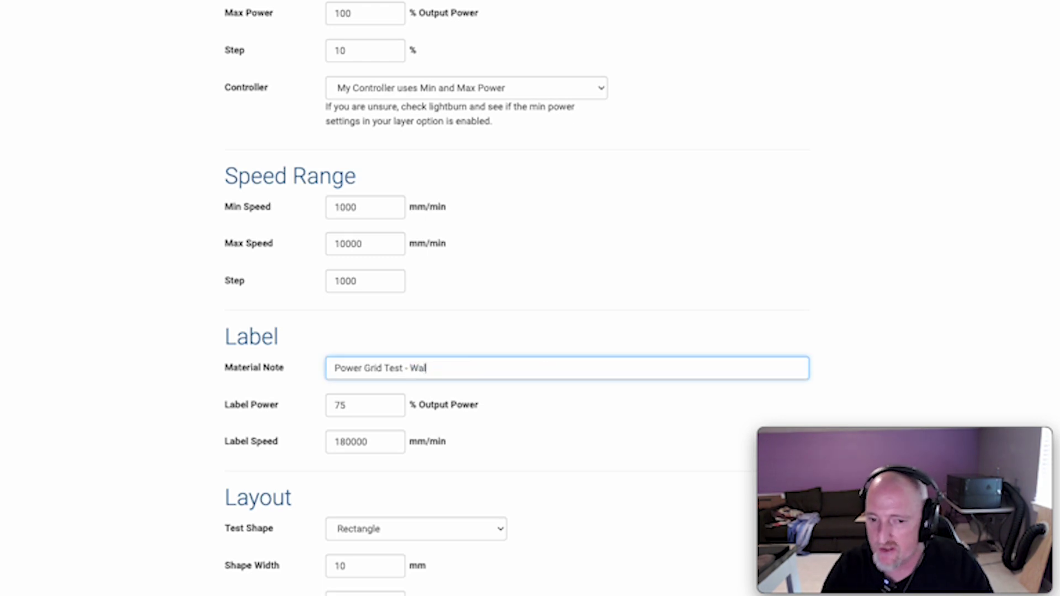
{"action": "type", "text": "lnut"}
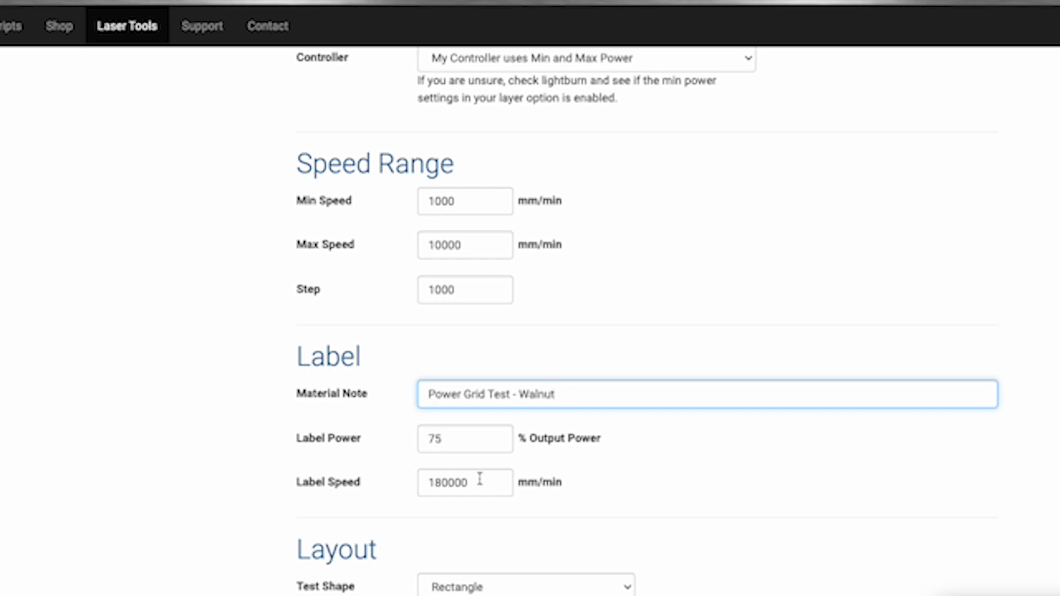
{"action": "left_click_drag", "start_coordinate": [482, 482], "coordinate": [300, 489]}
{"action": "type", "text": "350"}
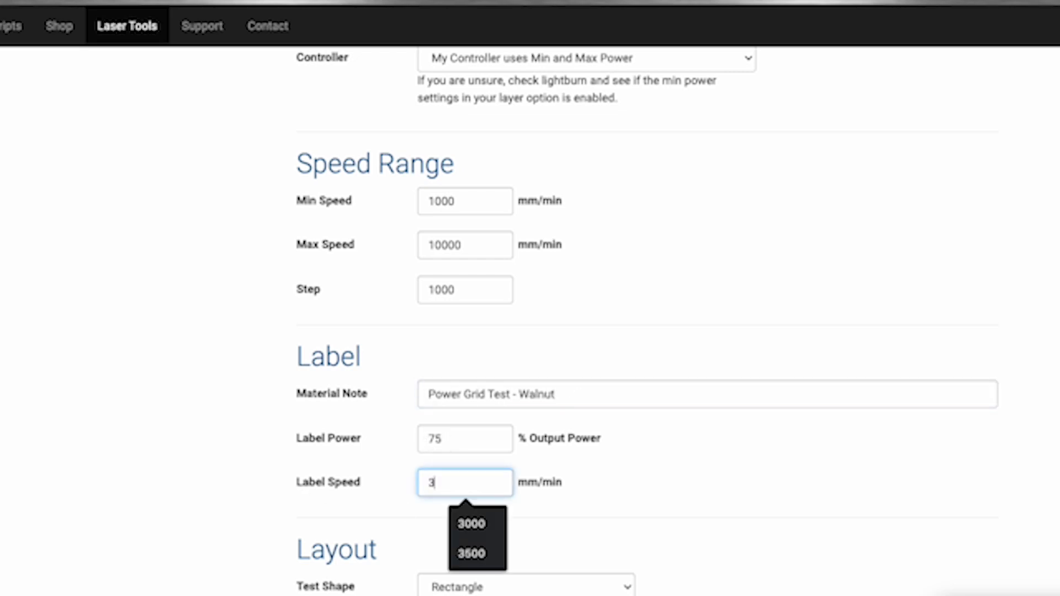
{"action": "type", "text": "0"}
{"action": "left_click", "coordinate": [508, 248]}
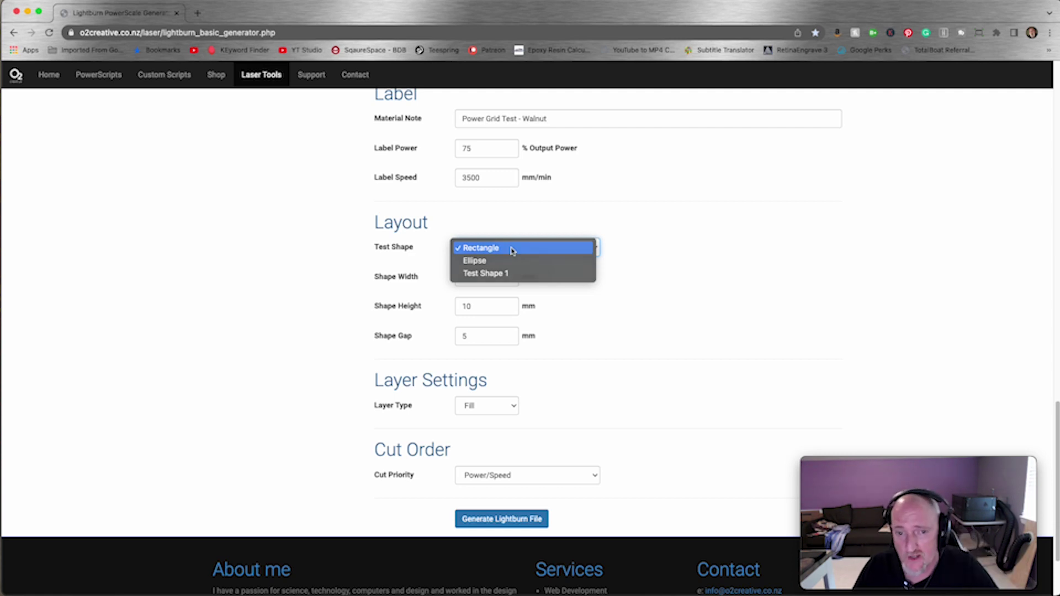
{"action": "left_click", "coordinate": [513, 250]}
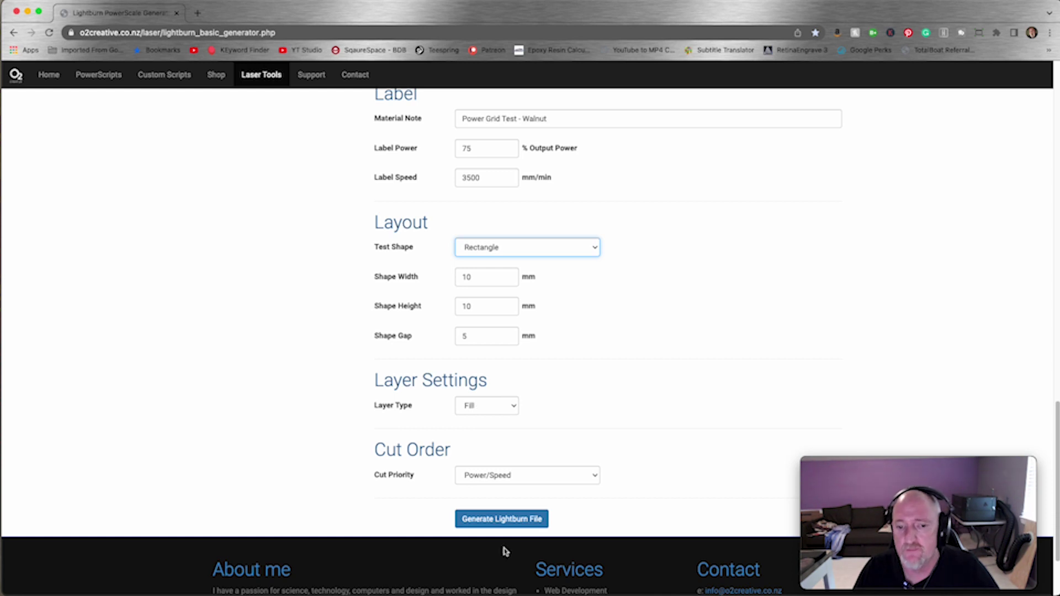
{"action": "left_click", "coordinate": [519, 520]}
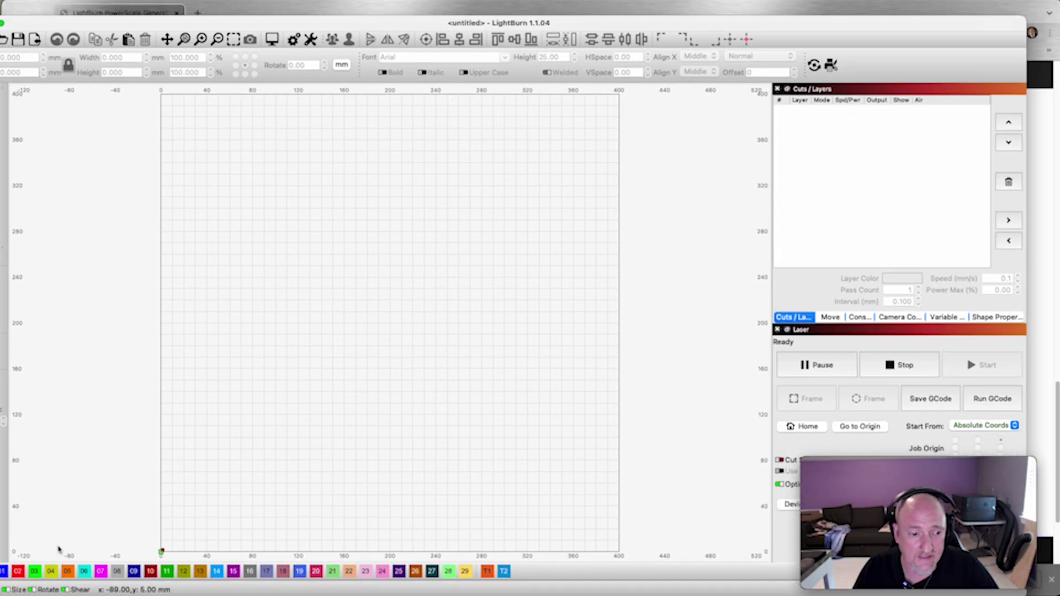
Open the downloaded power-scale .lbrn file in LightBurn and dismiss the project notes
{"action": "left_click_drag", "start_coordinate": [58, 550], "coordinate": [356, 272]}
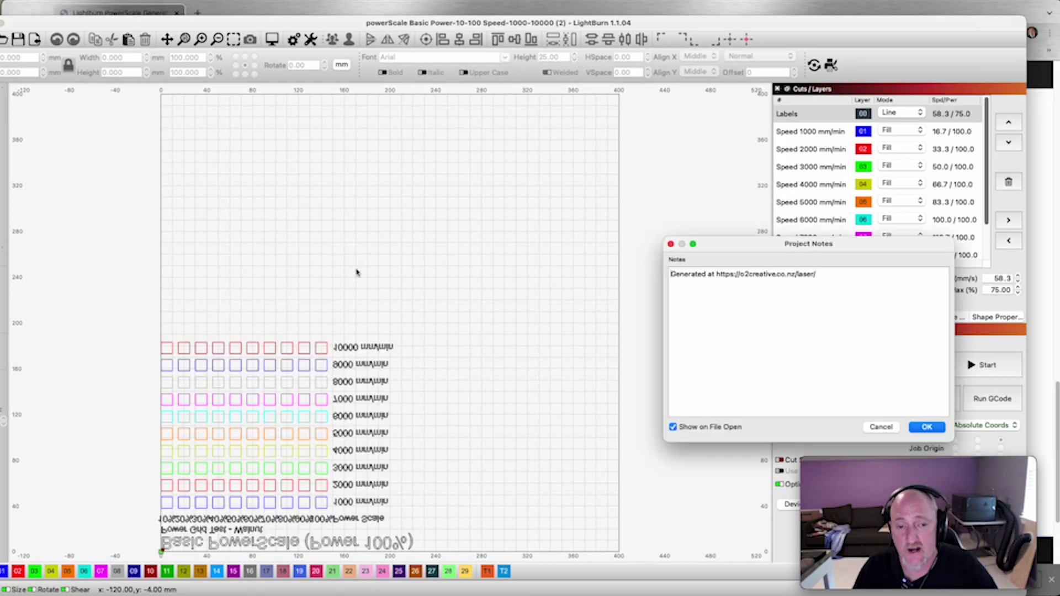
{"action": "left_click", "coordinate": [927, 428]}
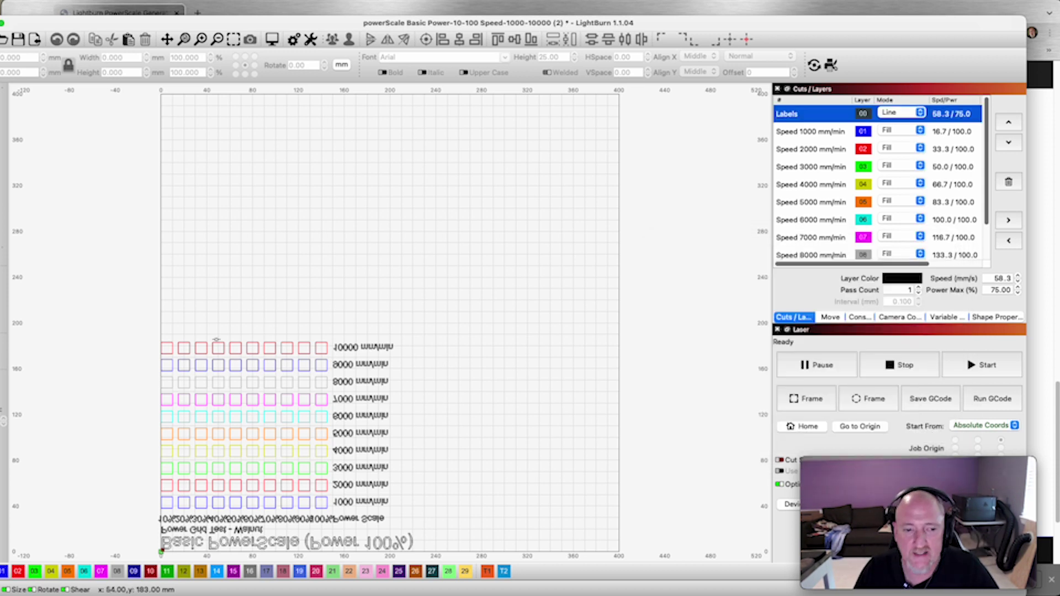
{"action": "key", "text": "ctrl+a"}
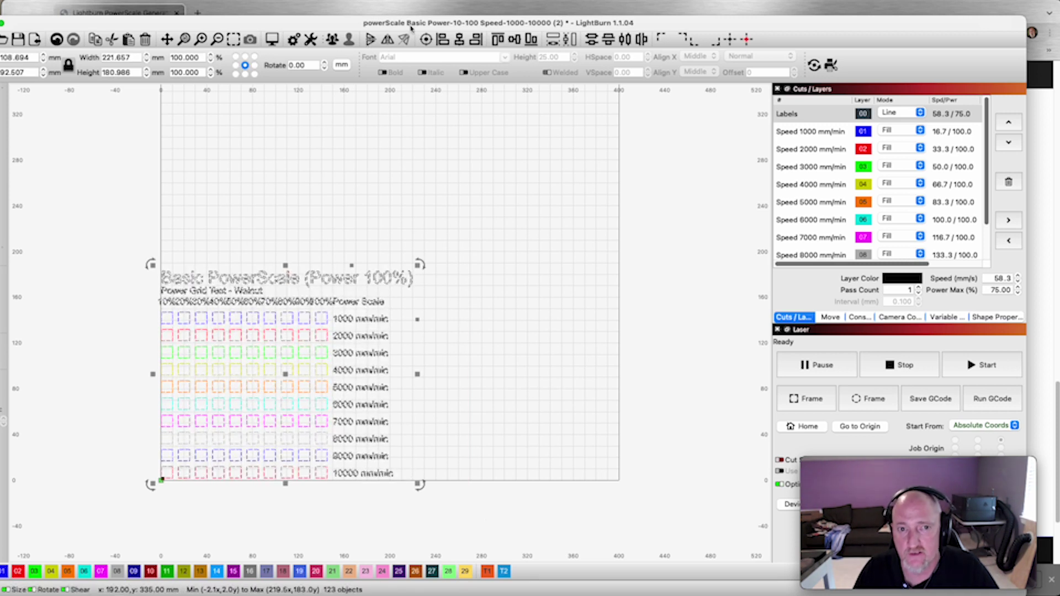
Move the whole Walnut power-scale grid up and right, away from the bed corner
{"action": "left_click", "coordinate": [251, 283]}
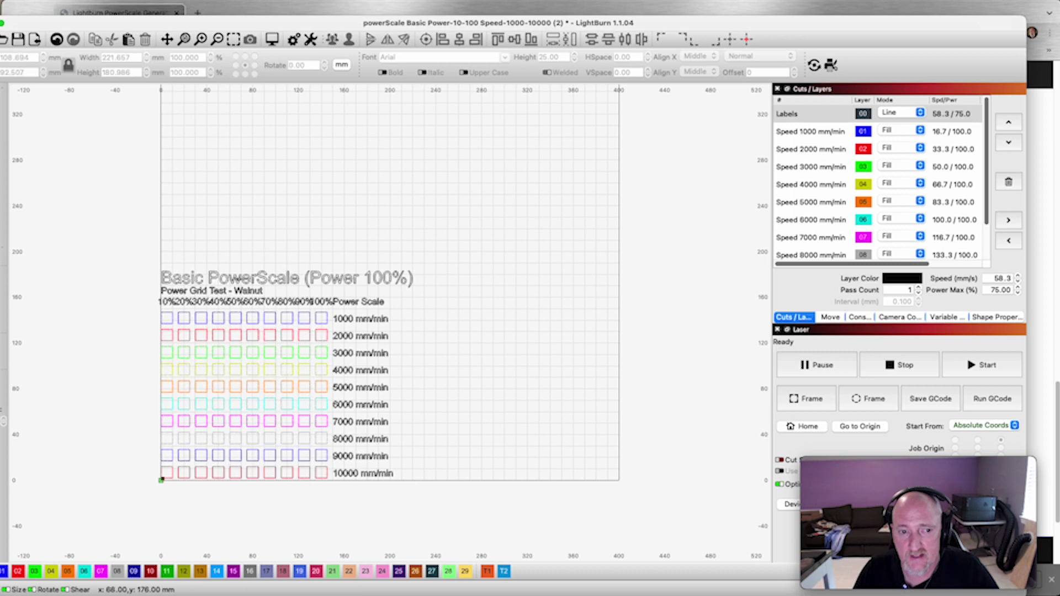
{"action": "left_click_drag", "start_coordinate": [239, 282], "coordinate": [380, 214]}
{"action": "key", "text": "ctrl+z"}
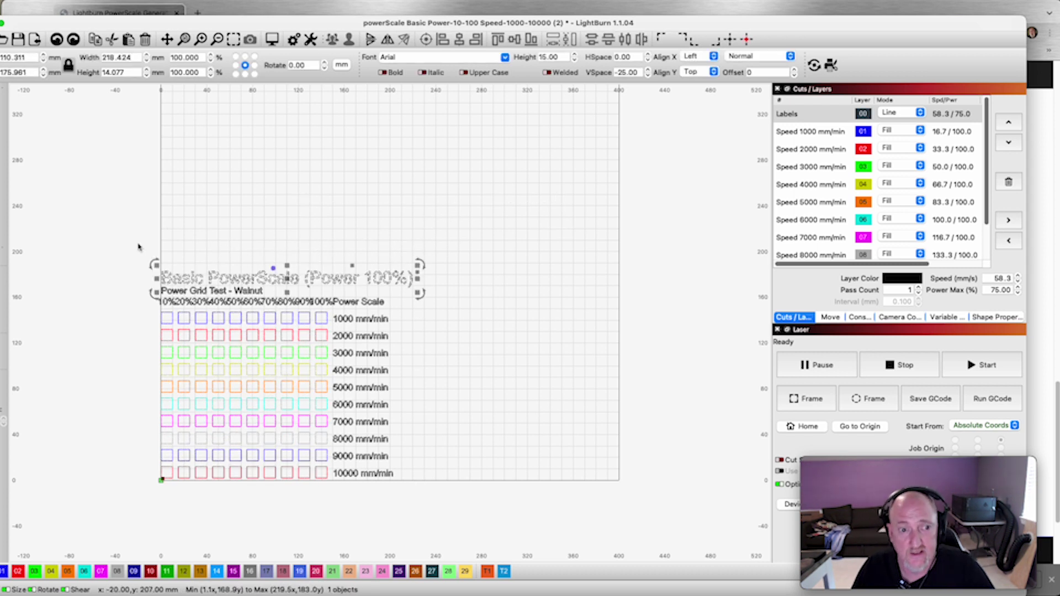
{"action": "left_click_drag", "start_coordinate": [138, 244], "coordinate": [522, 527]}
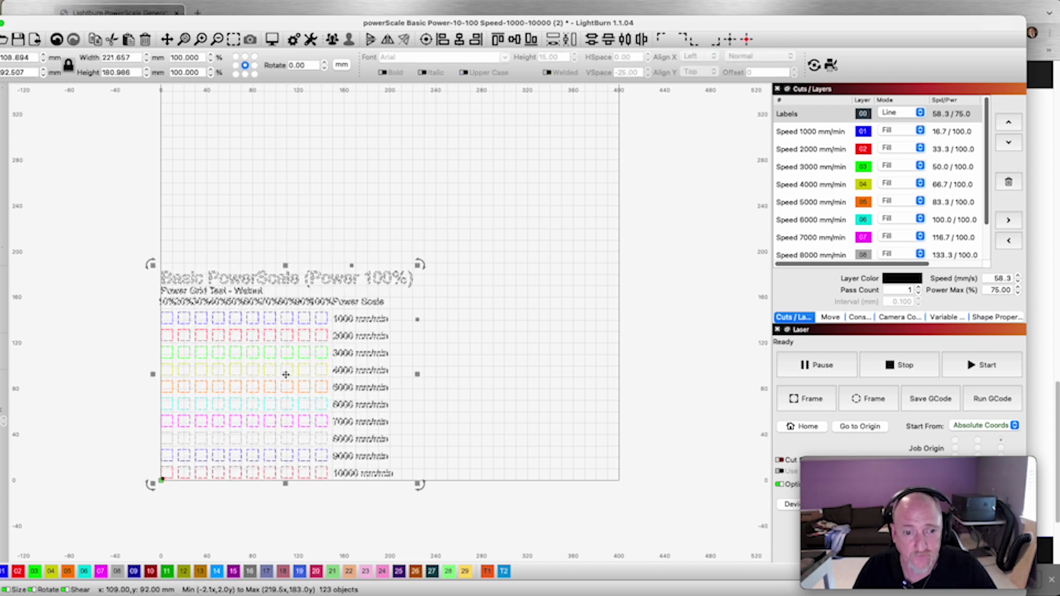
{"action": "left_click_drag", "start_coordinate": [304, 381], "coordinate": [391, 260]}
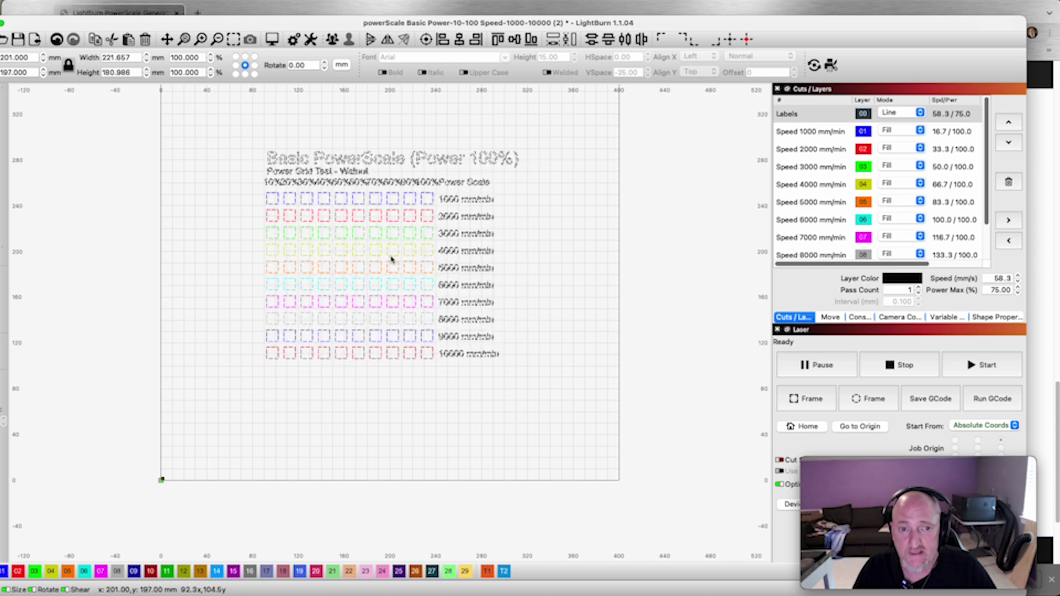
{"action": "left_click", "coordinate": [563, 253]}
{"action": "scroll", "coordinate": [652, 401], "scroll_direction": "down", "scroll_amount": 2}
{"action": "scroll", "coordinate": [611, 395], "scroll_direction": "up", "scroll_amount": 2}
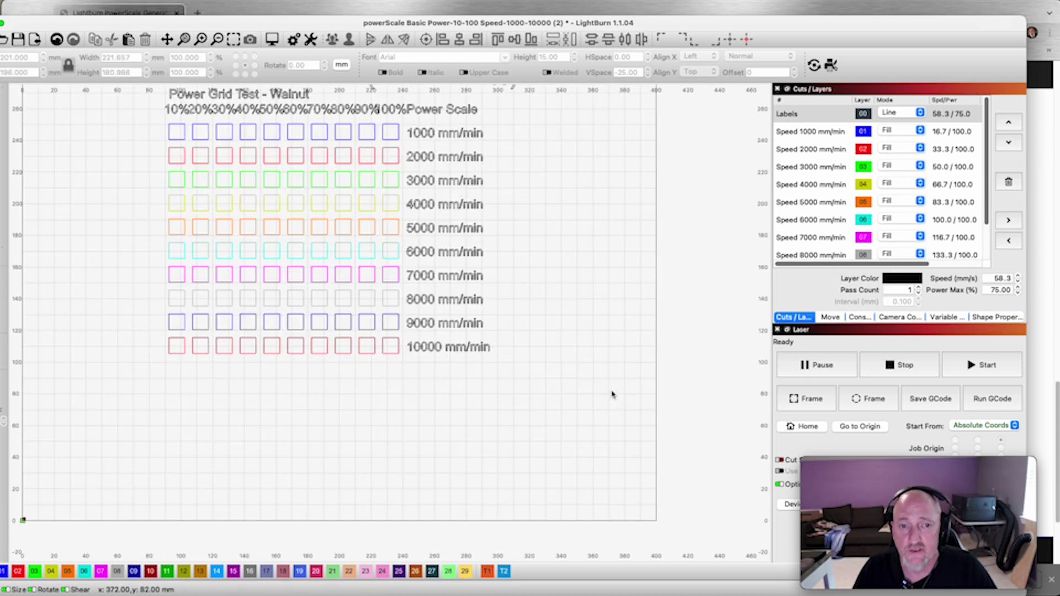
{"action": "scroll", "coordinate": [611, 395], "scroll_direction": "down", "scroll_amount": 1}
{"action": "left_click_drag", "start_coordinate": [42, 189], "coordinate": [176, 238]}
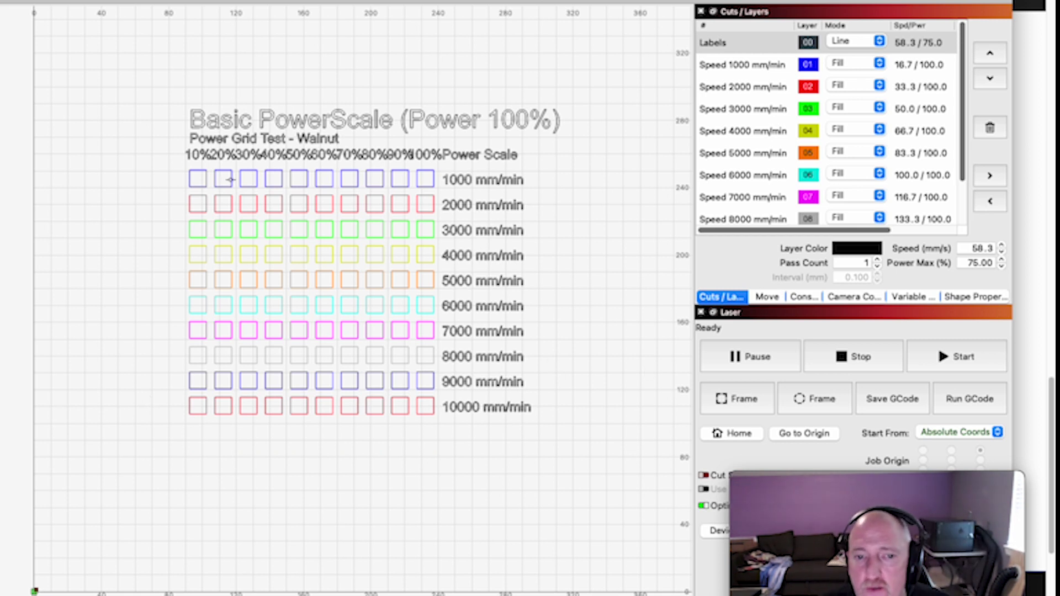
{"action": "left_click", "coordinate": [771, 68]}
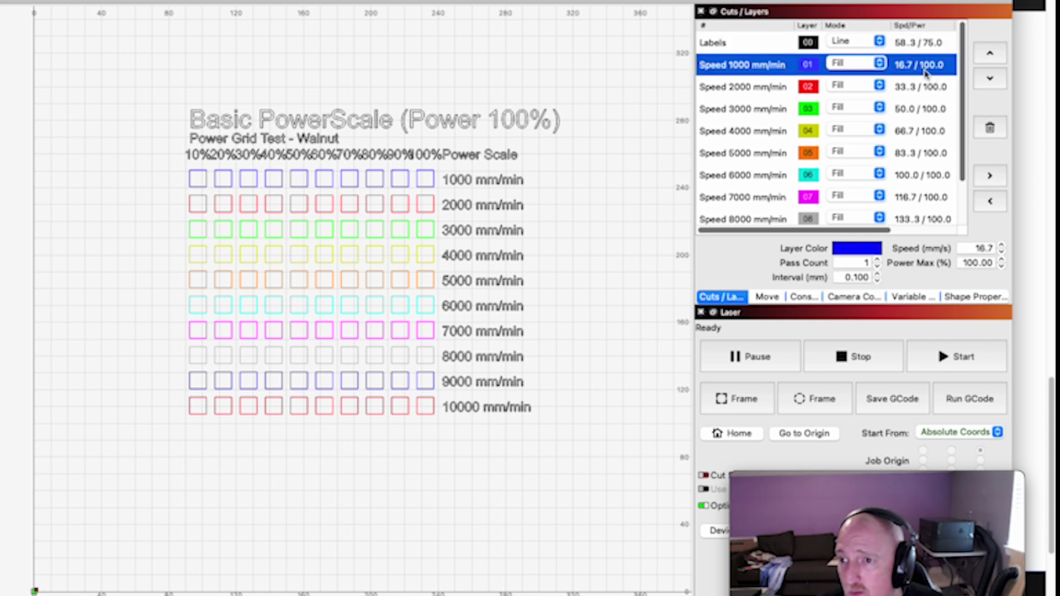
{"action": "left_click", "coordinate": [156, 219]}
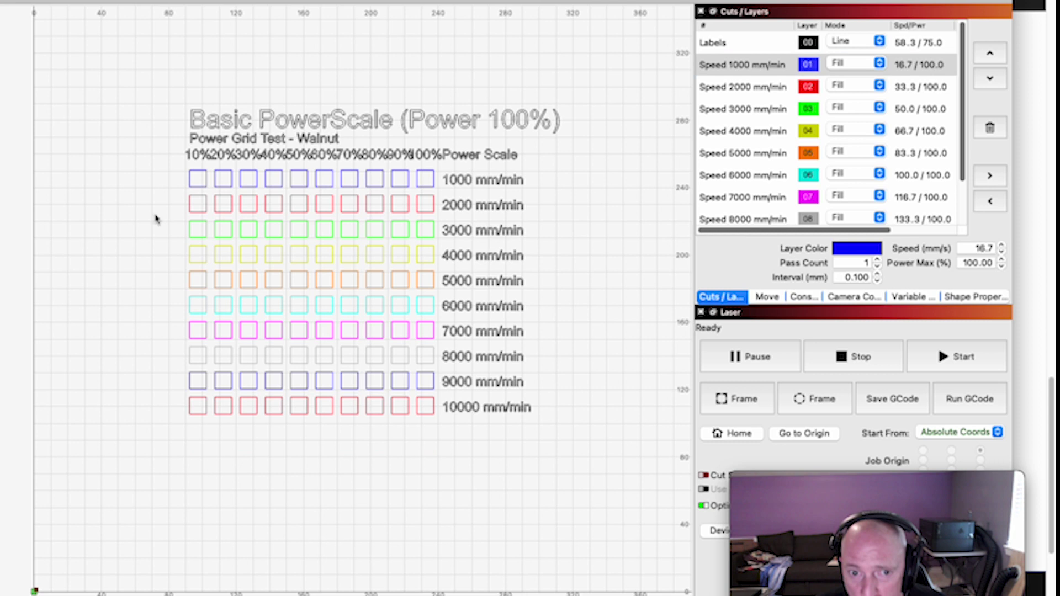
{"action": "left_click", "coordinate": [198, 186]}
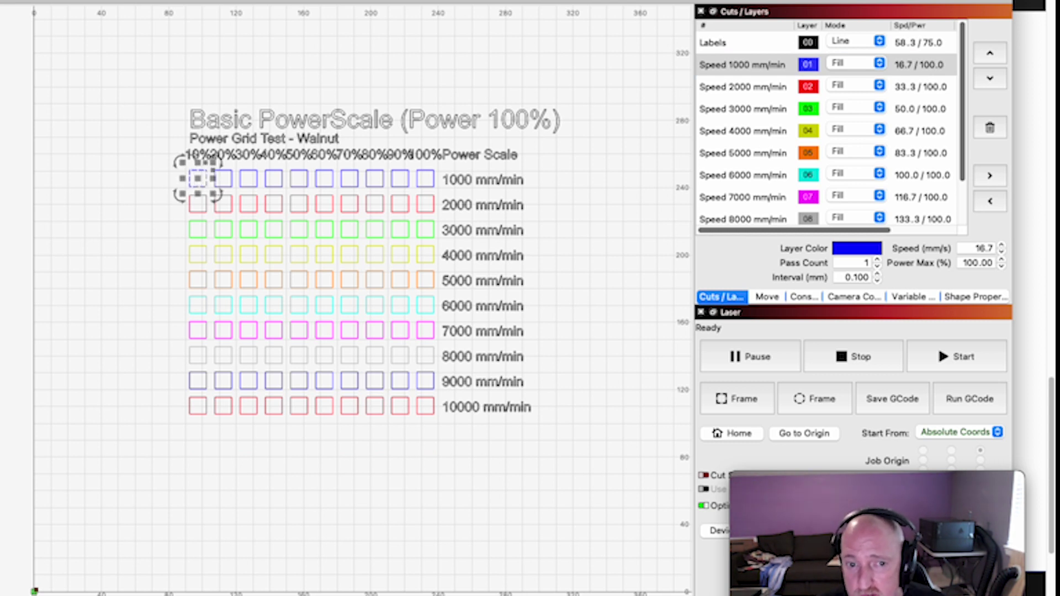
{"action": "left_click", "coordinate": [976, 298]}
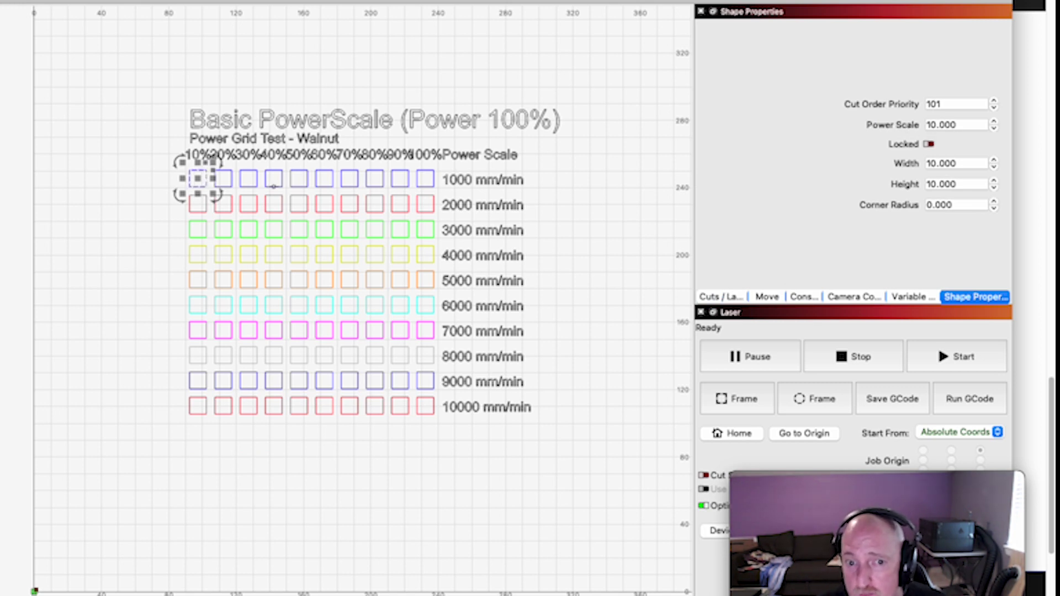
{"action": "left_click", "coordinate": [274, 187]}
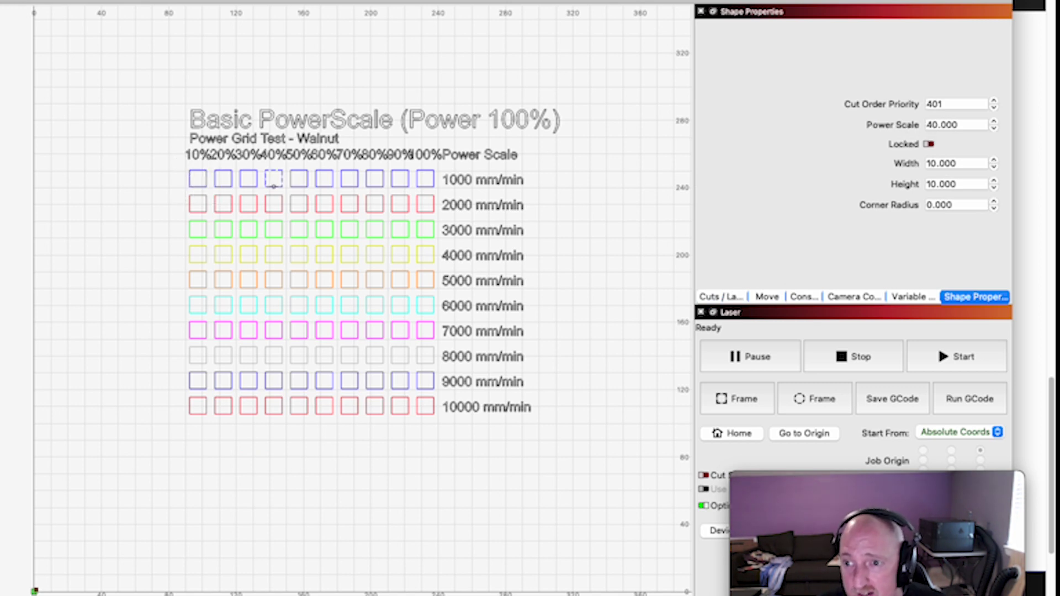
{"action": "left_click", "coordinate": [427, 186]}
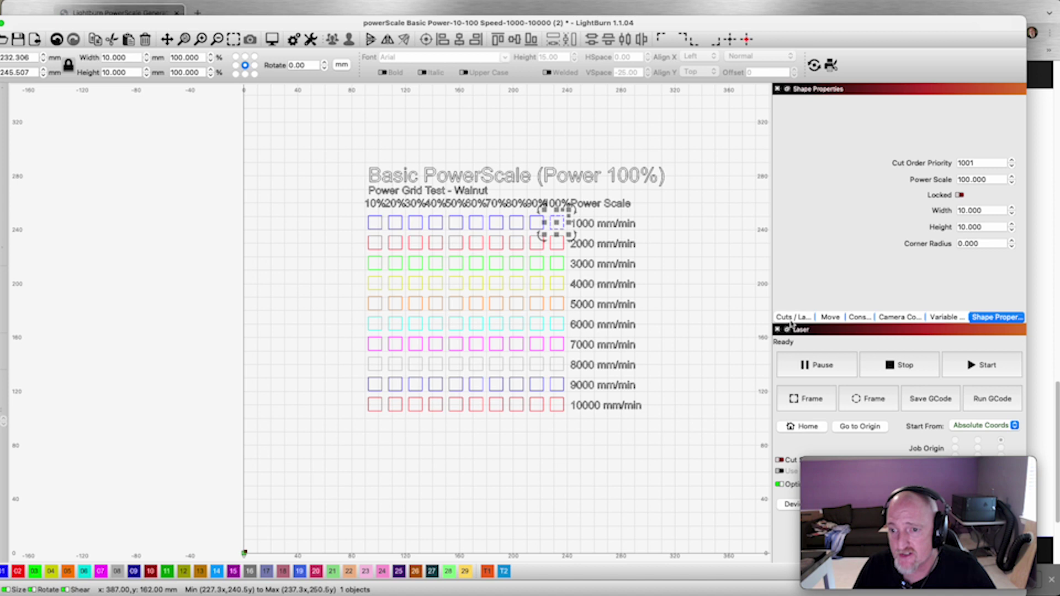
{"action": "left_click", "coordinate": [793, 318]}
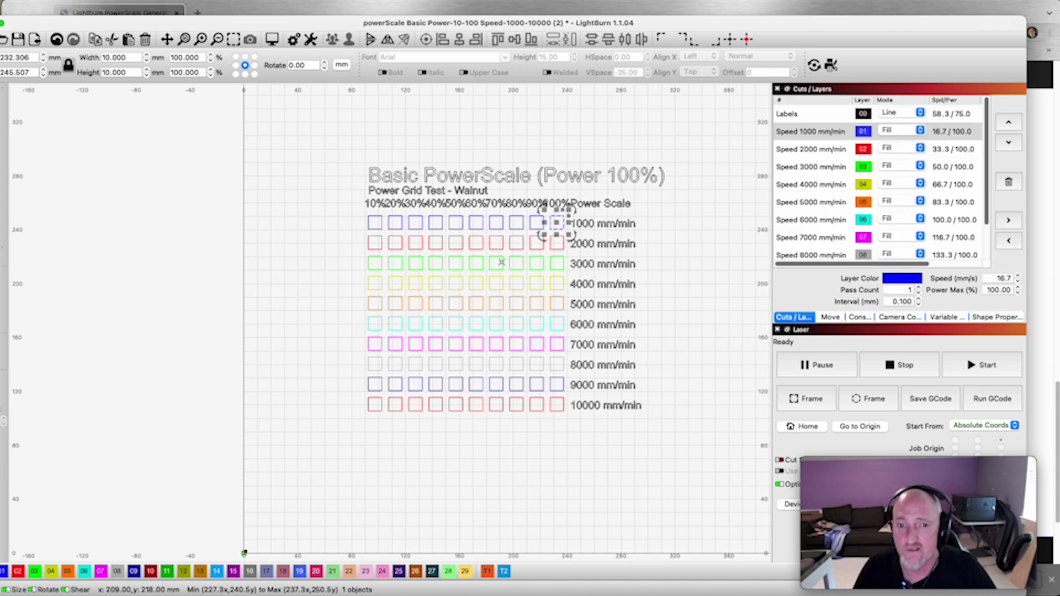
{"action": "key", "text": "super+Tab"}
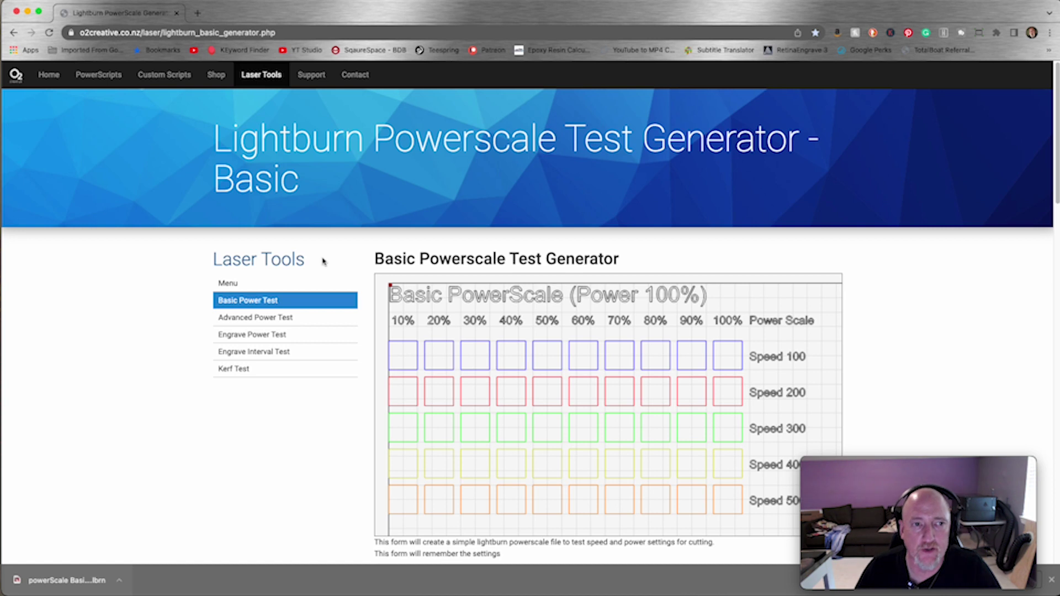
Browse the Advanced Power, Engrave Power and Engrave Interval generators, ending on Kerf Test
{"action": "left_click", "coordinate": [264, 319]}
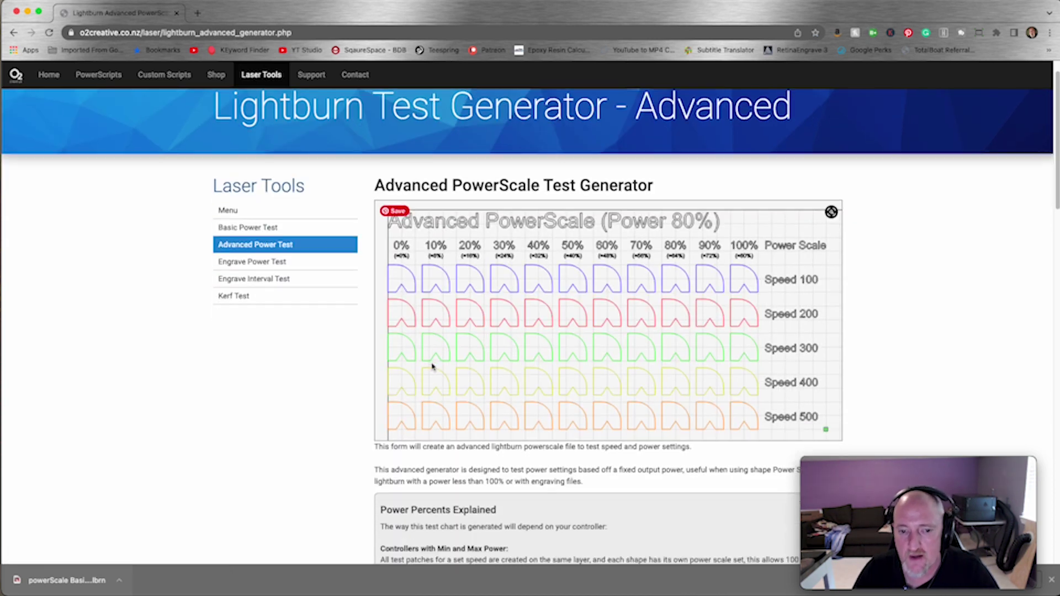
{"action": "scroll", "coordinate": [433, 366], "scroll_direction": "down", "scroll_amount": 7}
{"action": "scroll", "coordinate": [433, 367], "scroll_direction": "up", "scroll_amount": 7}
{"action": "left_click", "coordinate": [264, 297]}
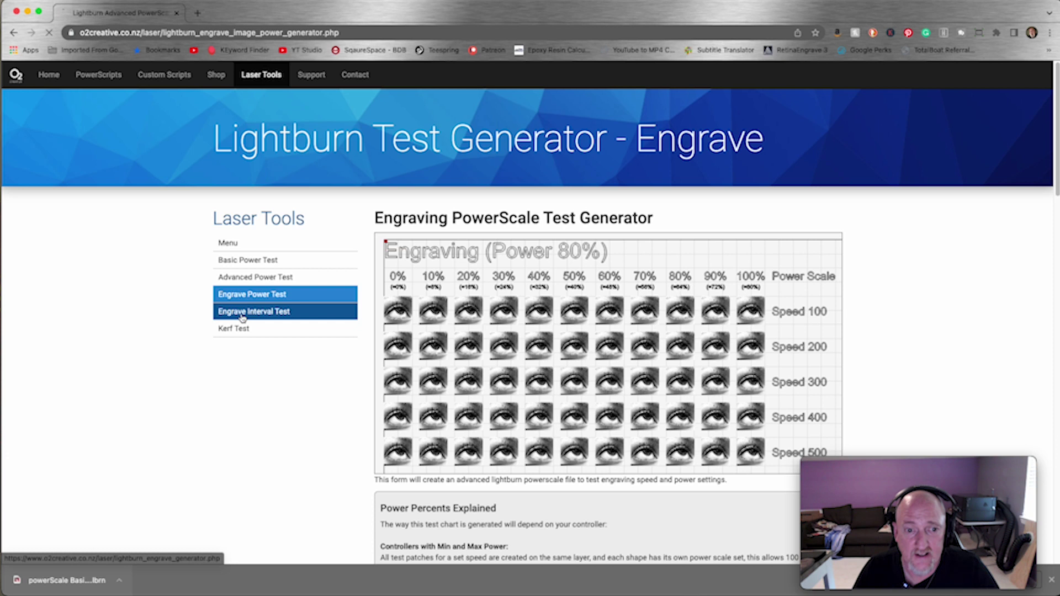
{"action": "left_click", "coordinate": [258, 313]}
{"action": "scroll", "coordinate": [497, 431], "scroll_direction": "down", "scroll_amount": 2}
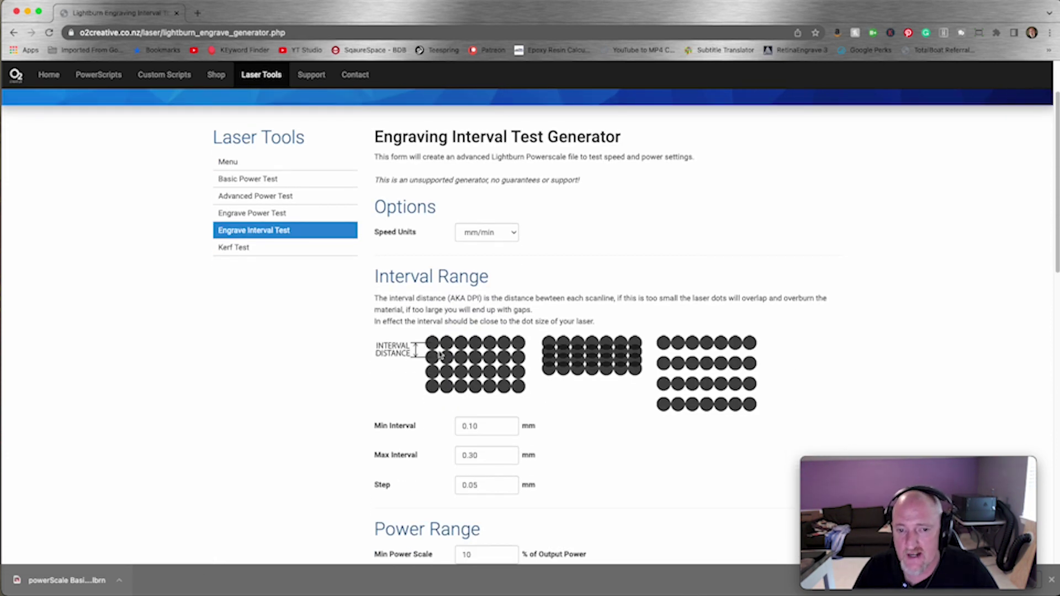
{"action": "left_click", "coordinate": [260, 251]}
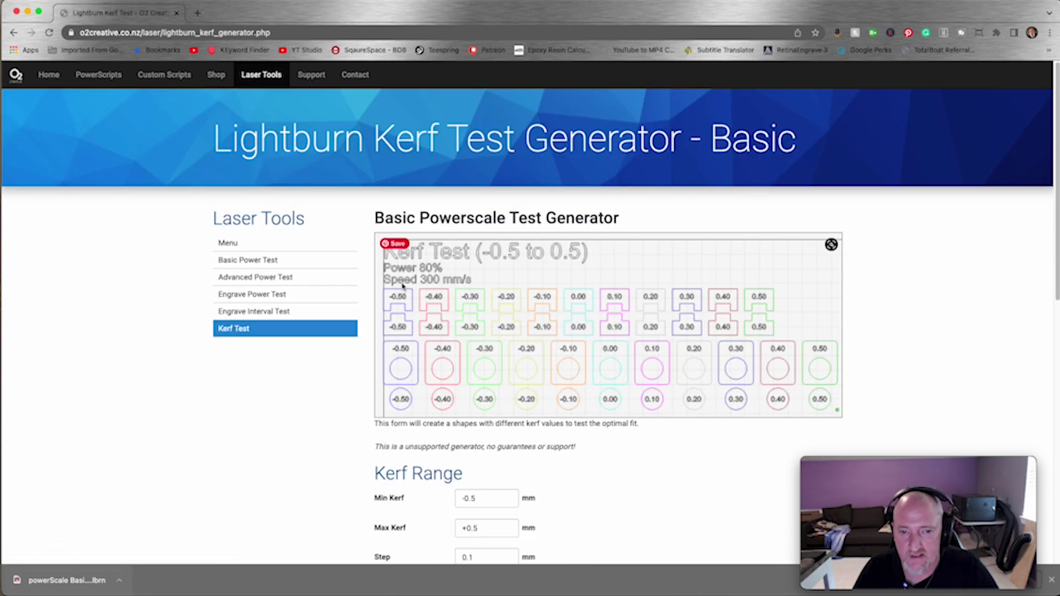